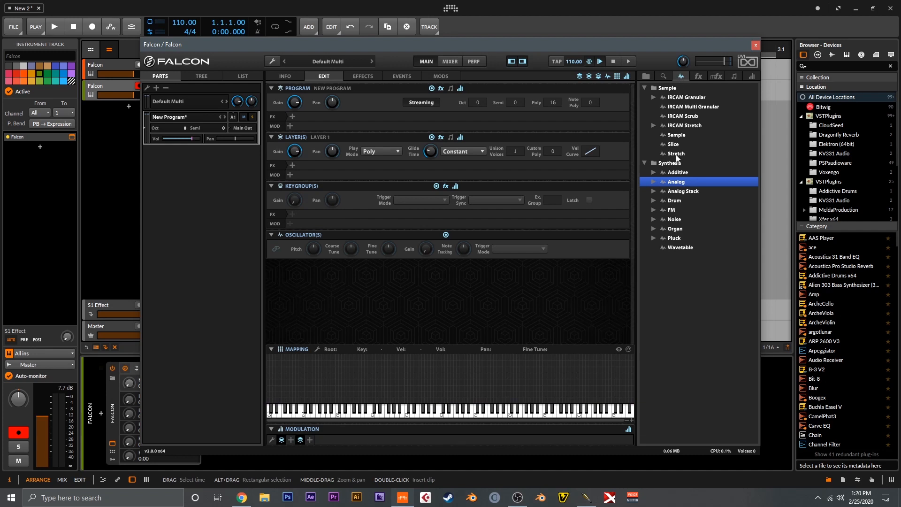
# Load an Analog oscillator into the empty program and set its Amp. Env sustain to 0% and decay to about 315 ms
pyautogui.moveTo(474, 345); pyautogui.dragTo(463, 354)
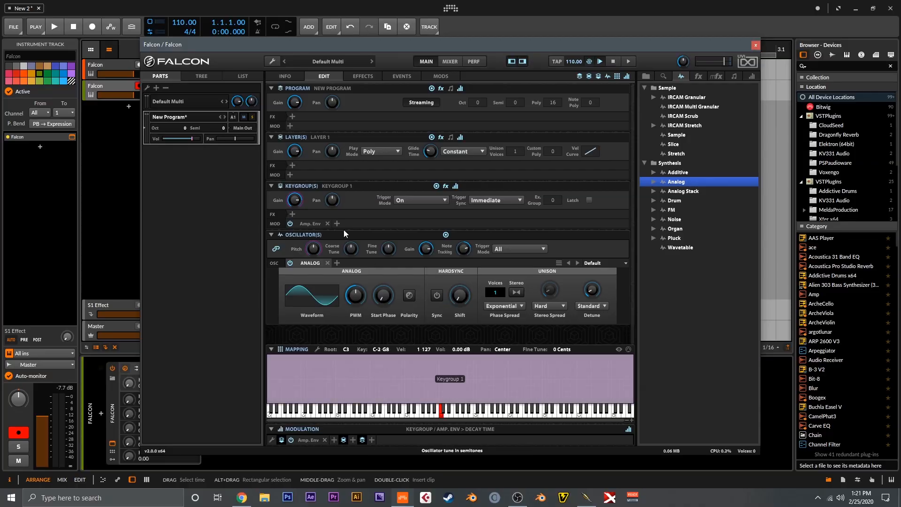
pyautogui.click(311, 223)
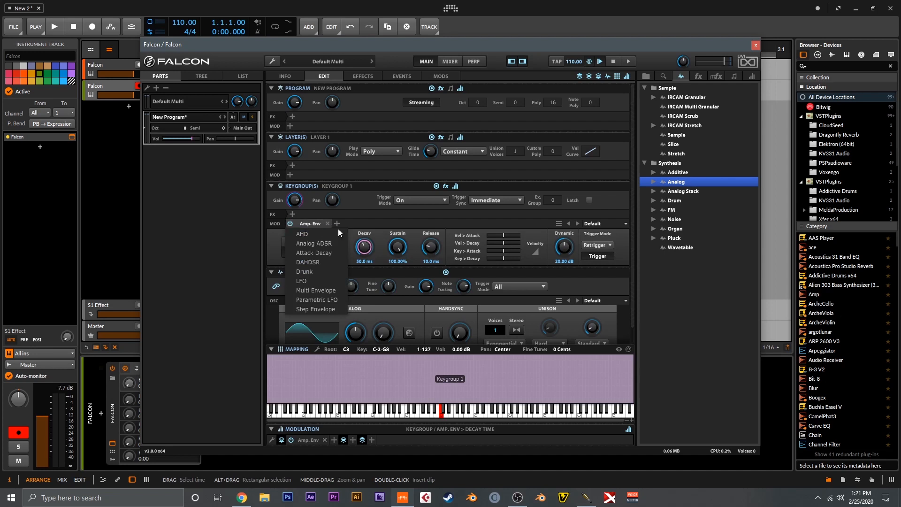
pyautogui.click(396, 228)
pyautogui.moveTo(398, 247); pyautogui.dragTo(368, 244)
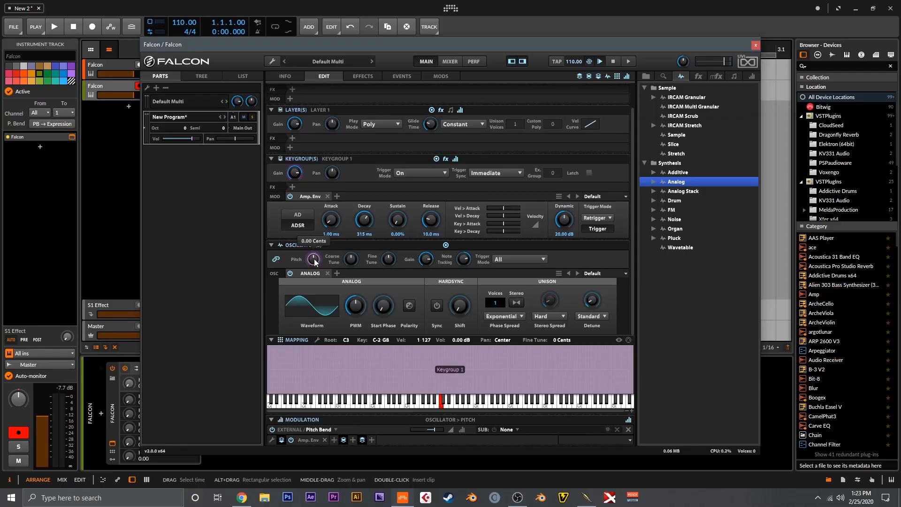
# Modulate the oscillator's pitch with a new keygroup AHD envelope, setting its hold to 0 and its decay to about 50 ms
pyautogui.rightClick(314, 260)
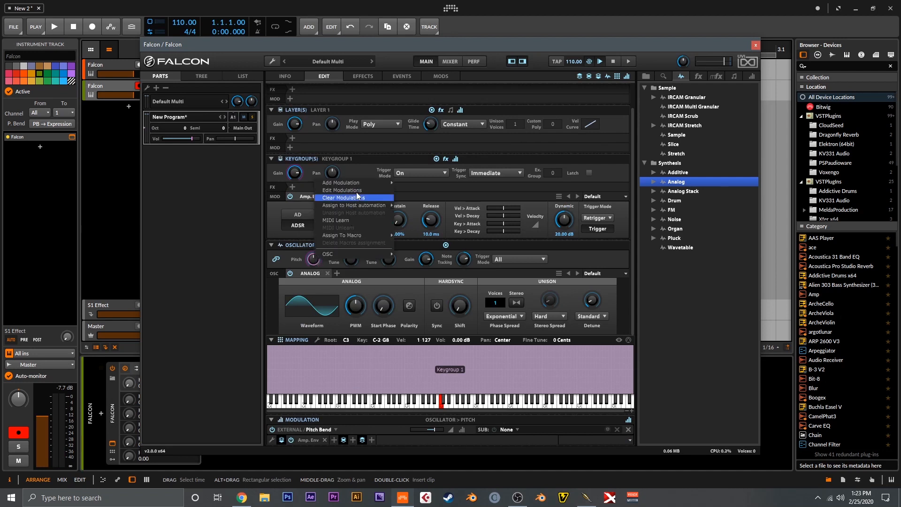
pyautogui.moveTo(359, 183)
pyautogui.moveTo(435, 322)
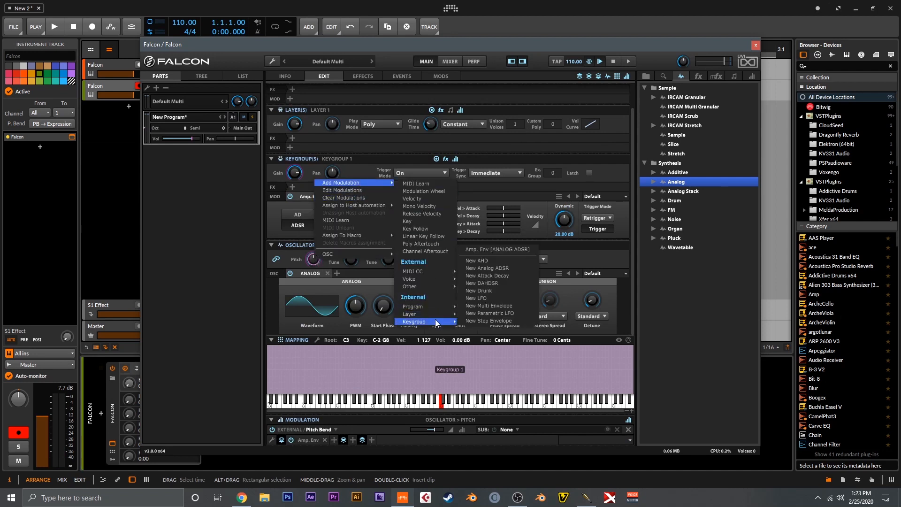
pyautogui.click(503, 260)
pyautogui.click(308, 196)
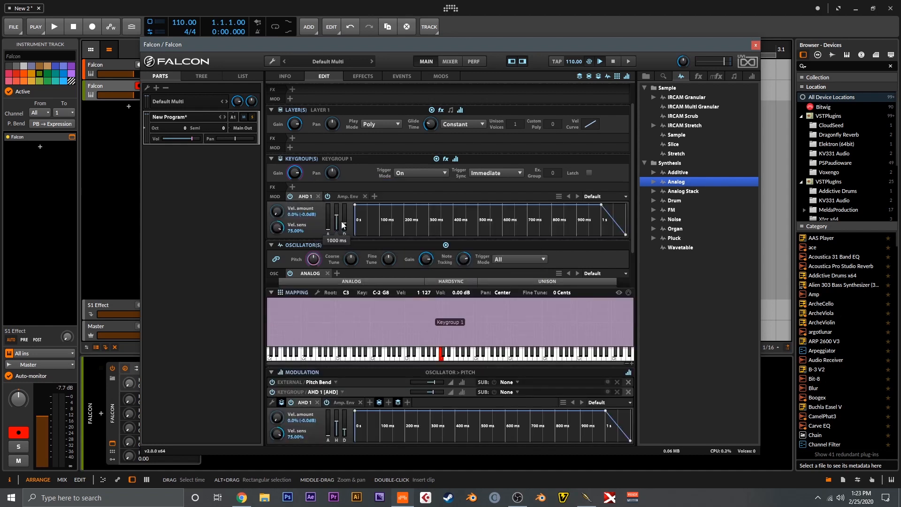
pyautogui.moveTo(336, 215)
pyautogui.mouseDown()
pyautogui.moveTo(339, 242)
pyautogui.moveTo(345, 227)
pyautogui.mouseUp()
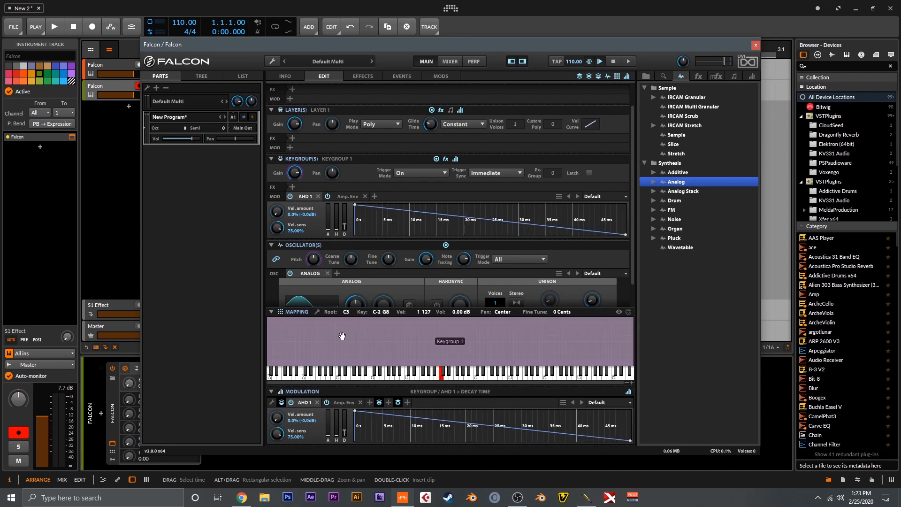
# Increase AHD 1's modulation depth on the oscillator pitch and give the envelope a steeply curved decay of 28 ms
pyautogui.click(303, 402)
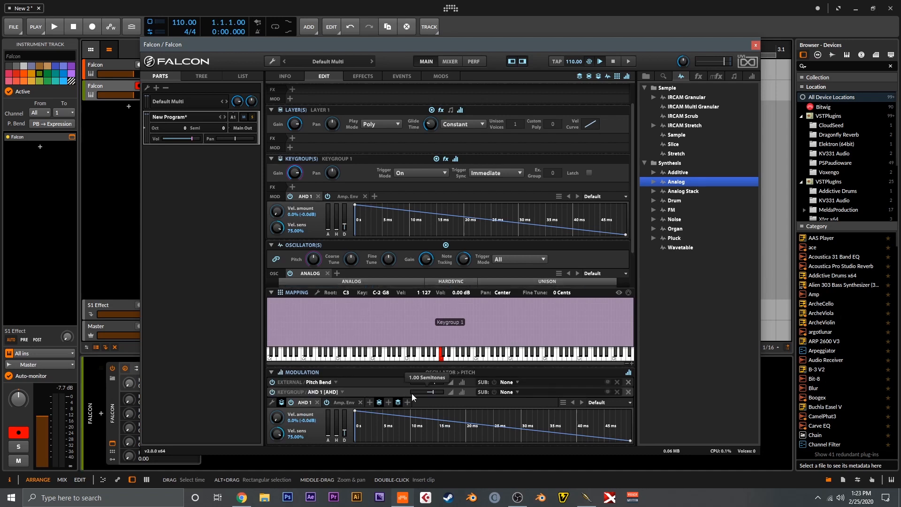
pyautogui.moveTo(431, 393); pyautogui.dragTo(439, 392)
pyautogui.moveTo(486, 217); pyautogui.dragTo(395, 281)
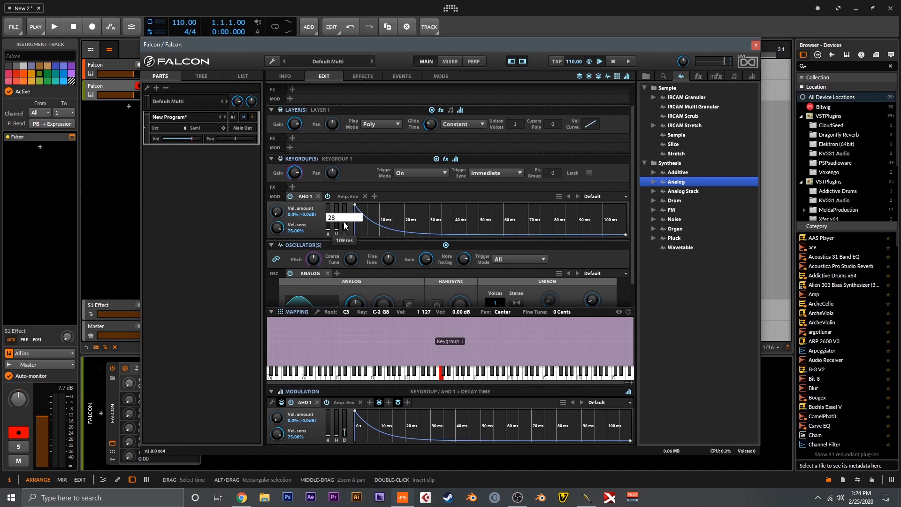
pyautogui.press('Return')
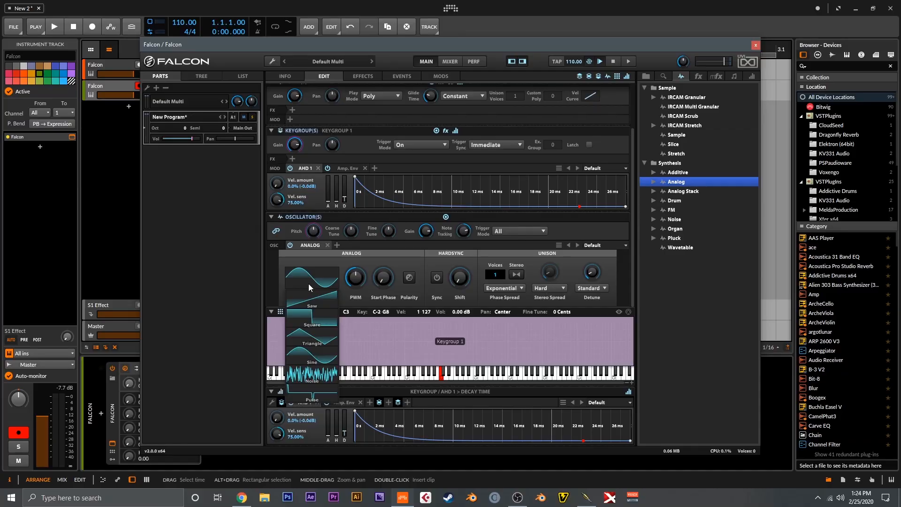
# Set the Analog oscillator's waveform to Triangle and add a Digital Filter effect to the keygroup
pyautogui.click(320, 336)
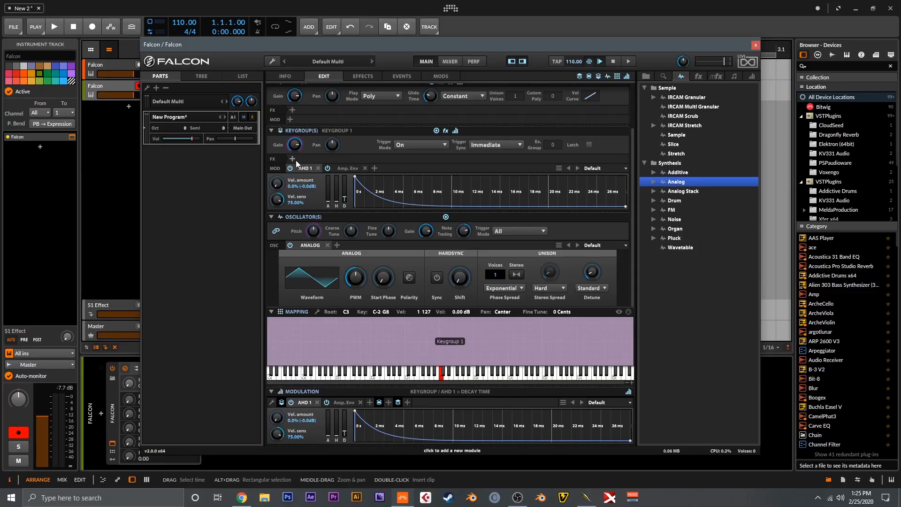
pyautogui.click(293, 159)
pyautogui.moveTo(325, 197)
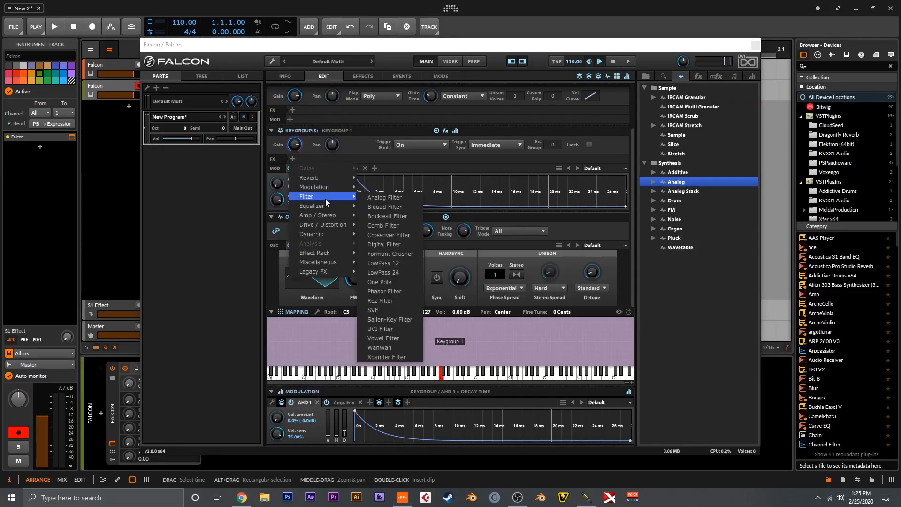
pyautogui.click(392, 245)
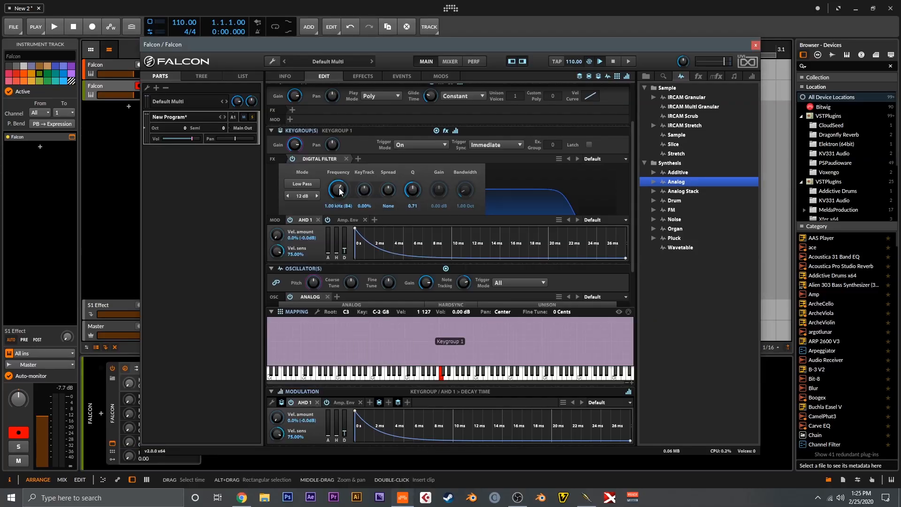
# Set the low-pass Digital Filter's frequency to about 1.69 kHz and its Q to about 0.98
pyautogui.moveTo(337, 189); pyautogui.dragTo(336, 187)
pyautogui.moveTo(413, 189)
pyautogui.mouseDown()
pyautogui.moveTo(415, 170)
pyautogui.moveTo(414, 187)
pyautogui.mouseUp()
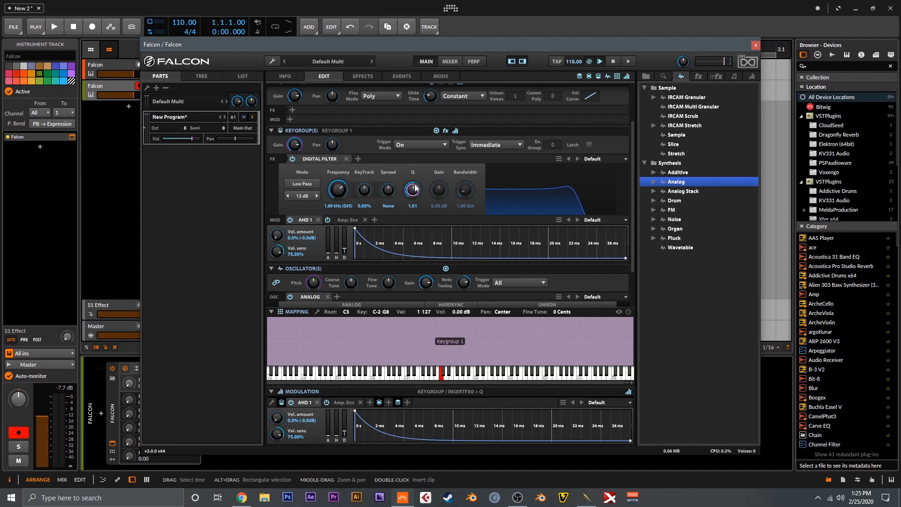
# Add a second AHD envelope to the keygroup and assign it to modulate the Digital Filter's frequency
pyautogui.click(375, 219)
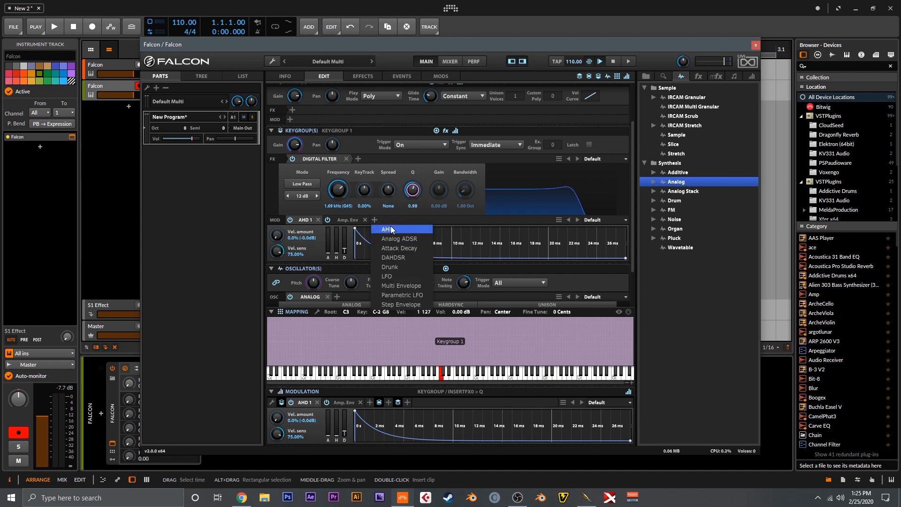
pyautogui.click(392, 230)
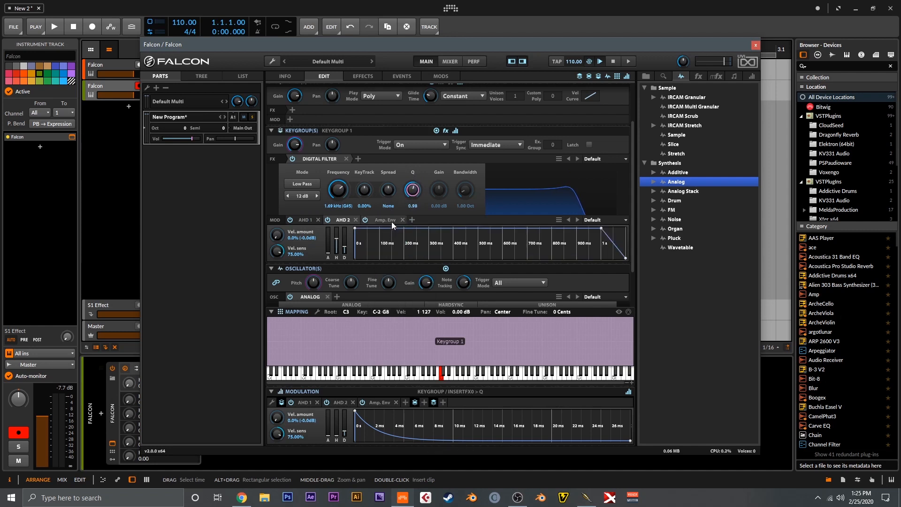
pyautogui.rightClick(339, 193)
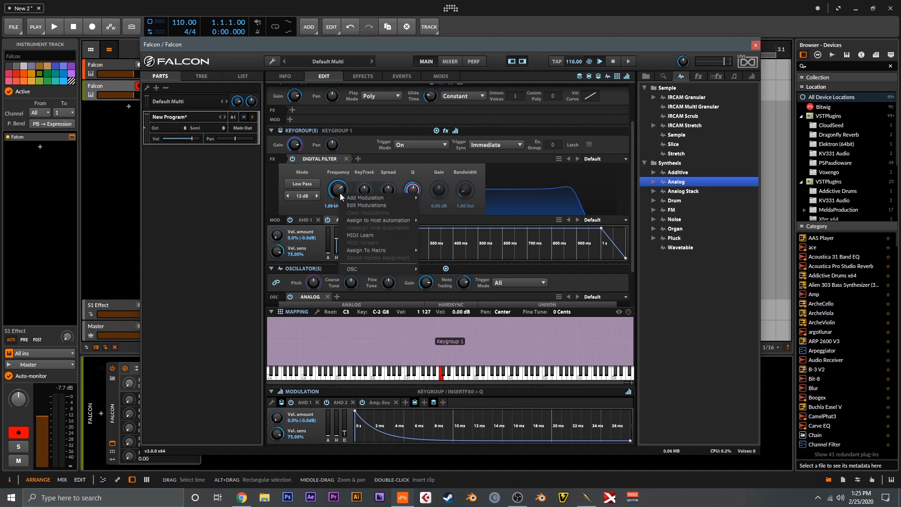
pyautogui.moveTo(357, 202)
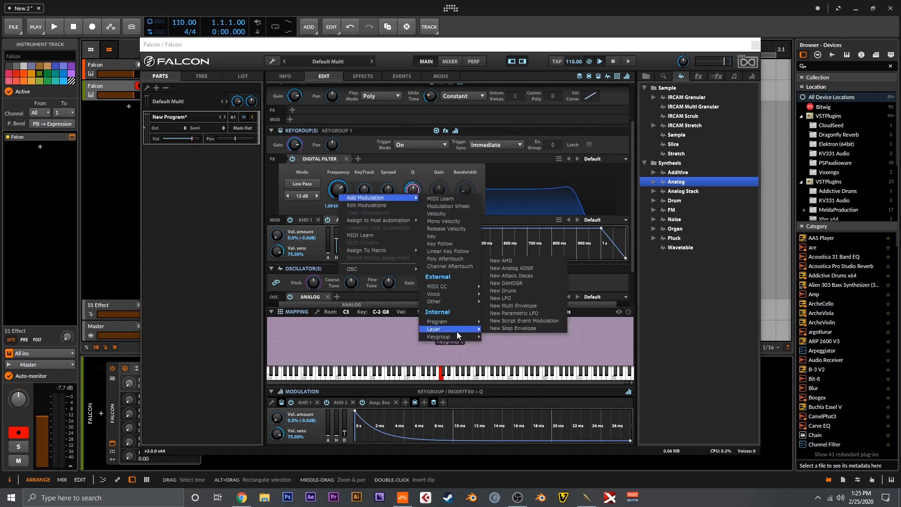
pyautogui.moveTo(459, 335)
pyautogui.click(521, 258)
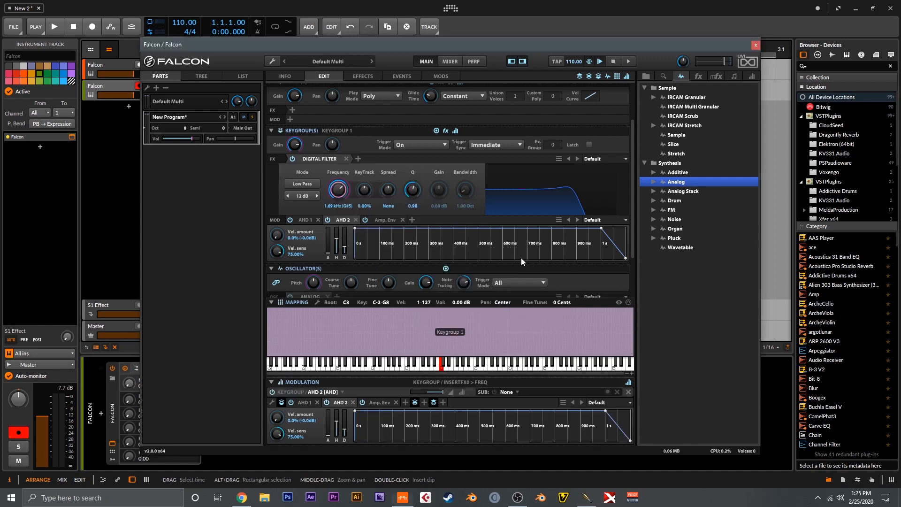
# Rename the AHD 2 envelope to "Filter Env" and the AHD 1 envelope to "Pitch Env"
pyautogui.doubleClick(342, 221)
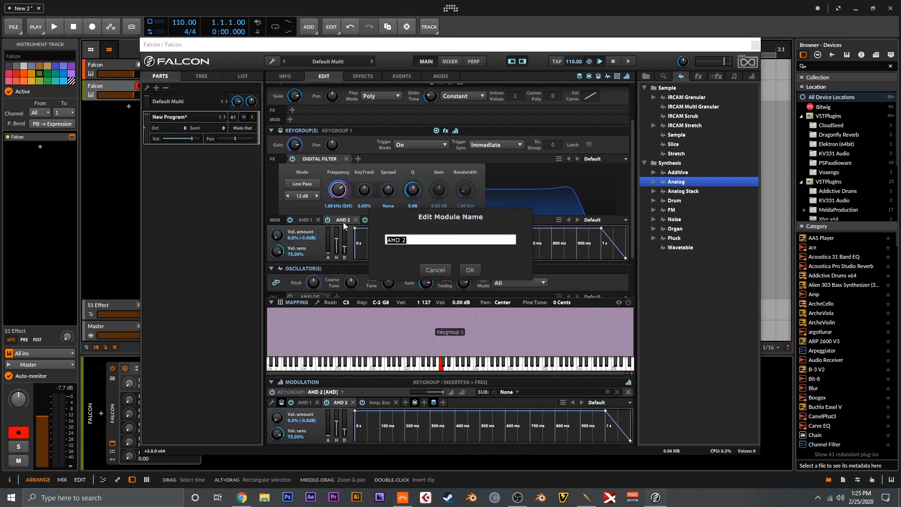
pyautogui.write('Filter Env')
pyautogui.press('Return')
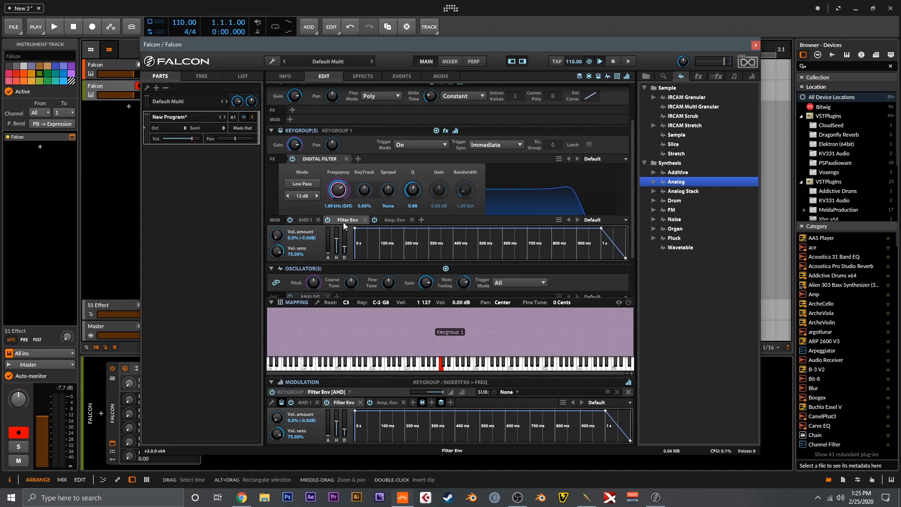
pyautogui.doubleClick(305, 220)
pyautogui.write('Pitch Env')
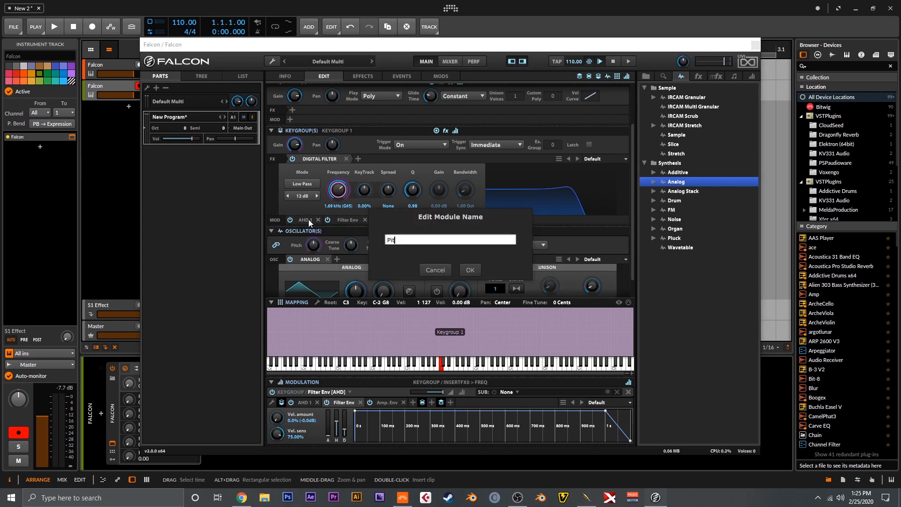
pyautogui.press('Return')
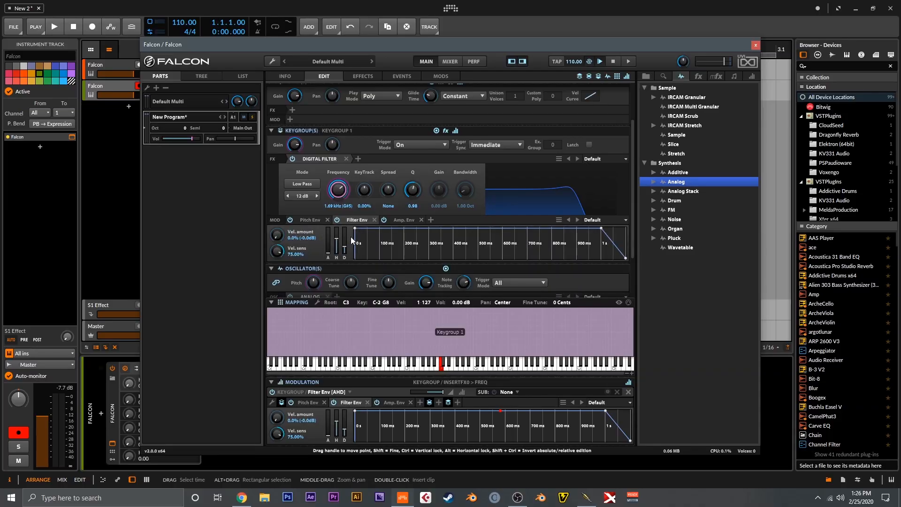
# Shape Filter Env with zero hold and a steeply curved decay of about 213 ms, and set its filter frequency modulation depth to about 0.31
pyautogui.moveTo(337, 241); pyautogui.dragTo(340, 271)
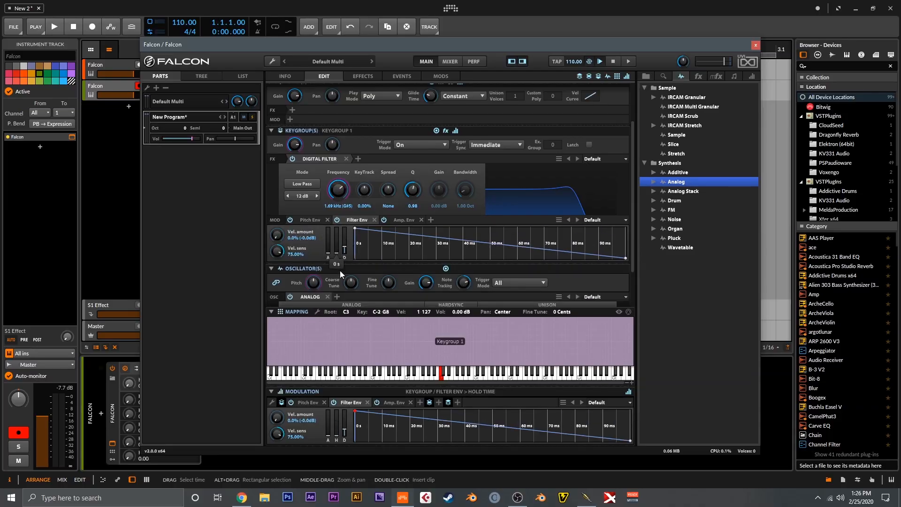
pyautogui.scroll(3, 345, 244)
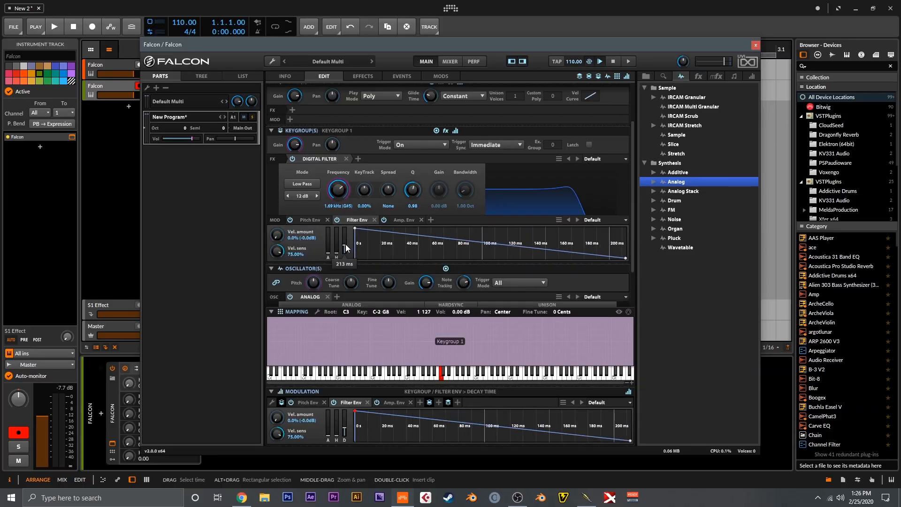
pyautogui.moveTo(407, 240); pyautogui.dragTo(389, 395)
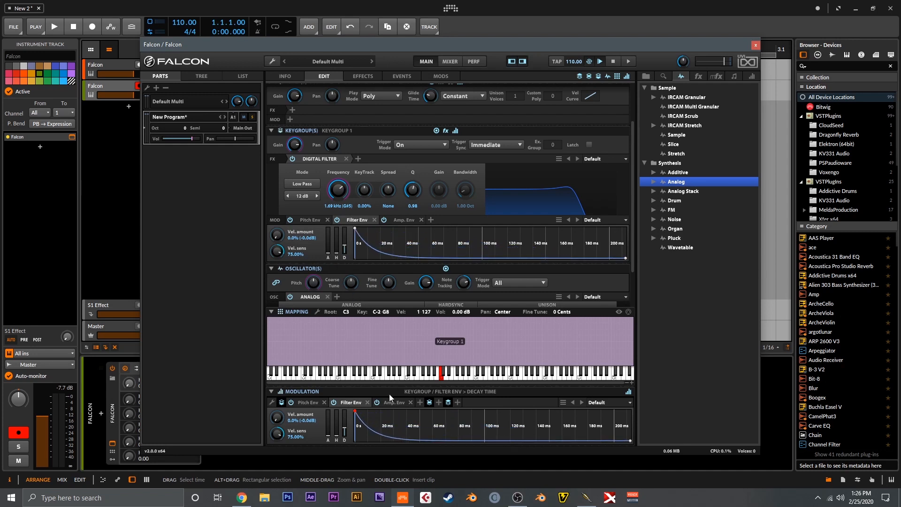
pyautogui.click(349, 403)
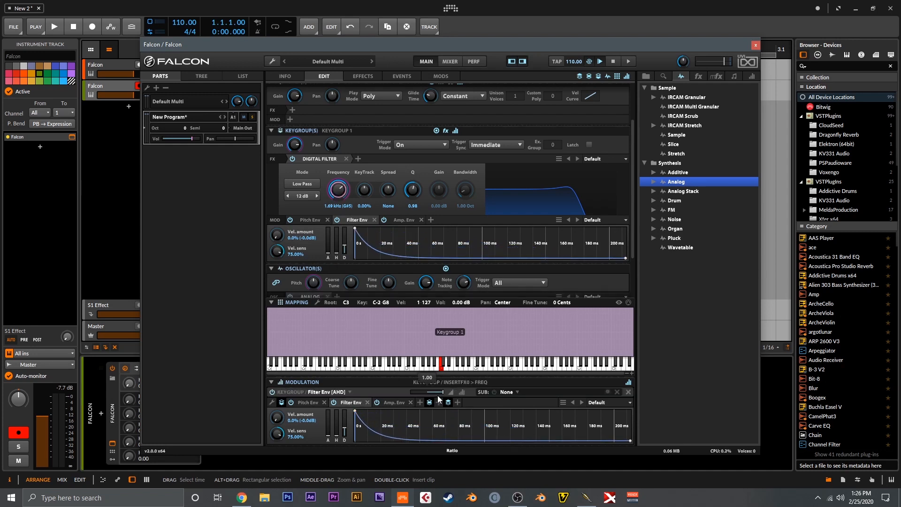
pyautogui.moveTo(439, 394); pyautogui.dragTo(432, 389)
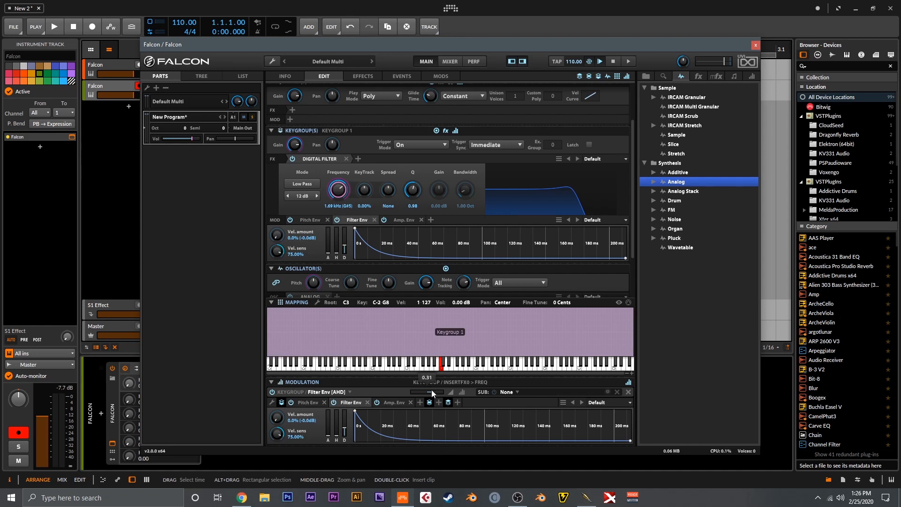
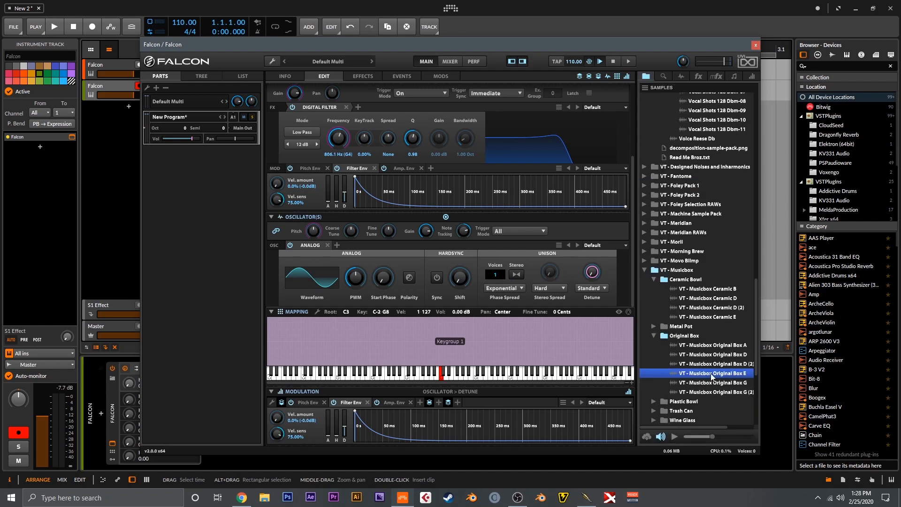
# Add the VT - Musicbox Original Box E sample as a second oscillator beside the Analog one, and return to the Analog settings
pyautogui.moveTo(711, 374); pyautogui.dragTo(372, 245)
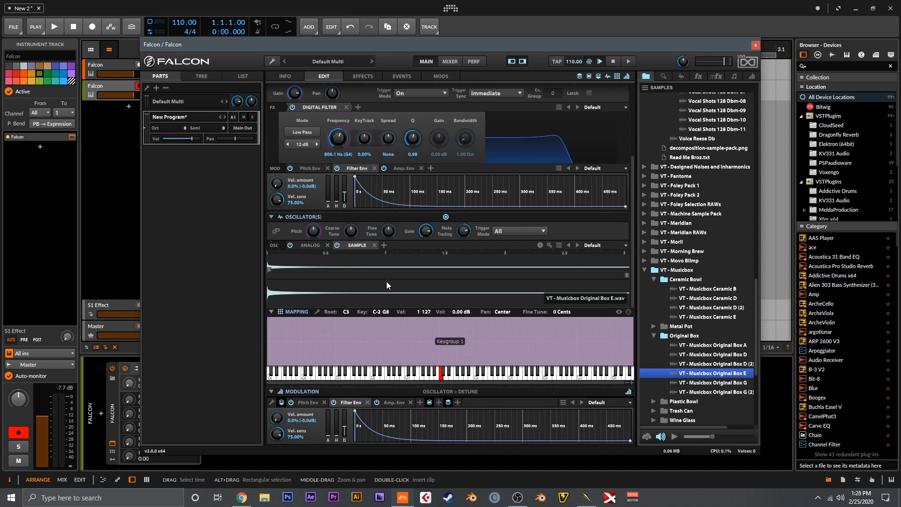
pyautogui.scroll(3, 352, 235)
pyautogui.moveTo(352, 225); pyautogui.dragTo(363, 247)
pyautogui.click(311, 246)
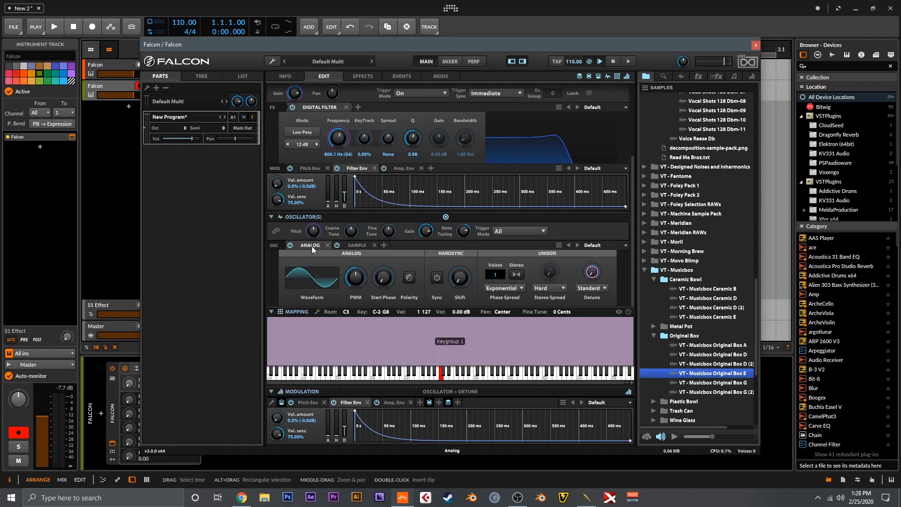
# Lengthen the Filter Env decay to about 1.5 s and set the Amp. Env decay to about 525 ms
pyautogui.moveTo(344, 194); pyautogui.dragTo(368, 188)
pyautogui.click(403, 168)
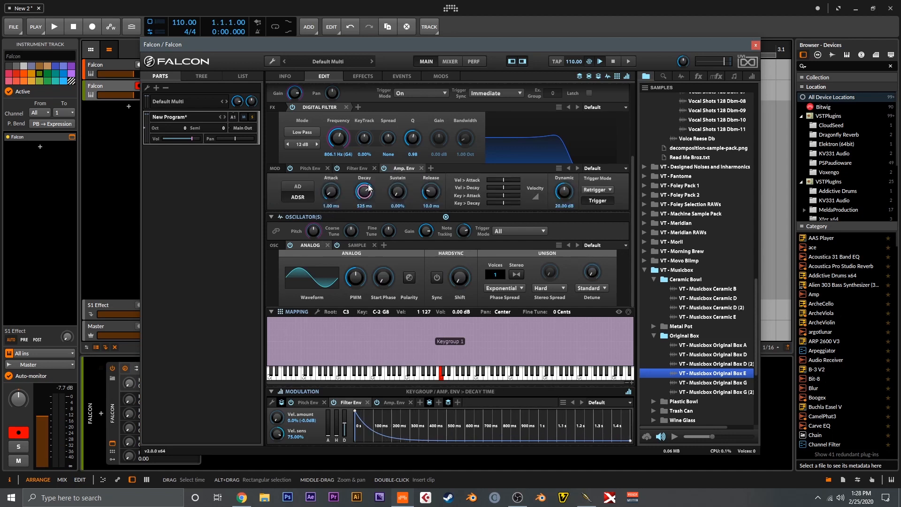
# Shorten the Pitch Env decay to about 10 ms and increase its modulation depth on the oscillator pitch
pyautogui.click(309, 169)
pyautogui.moveTo(345, 195); pyautogui.dragTo(345, 196)
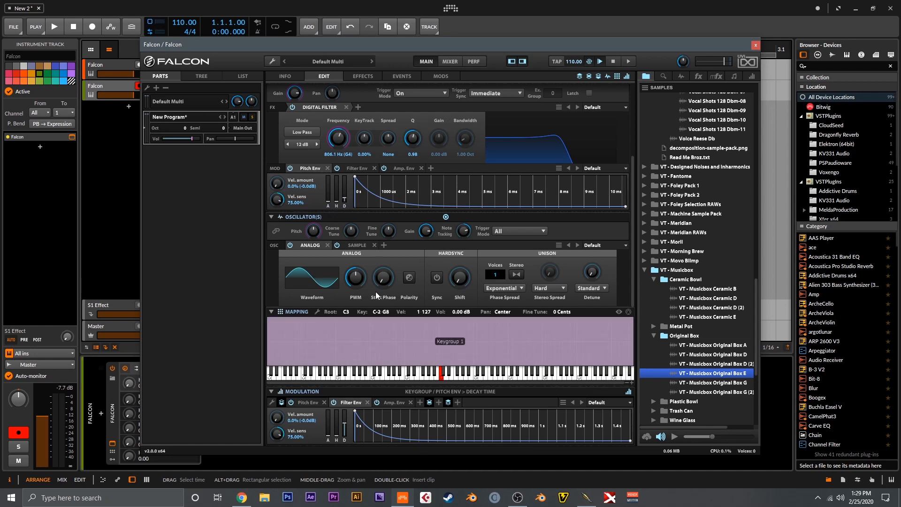
pyautogui.click(315, 403)
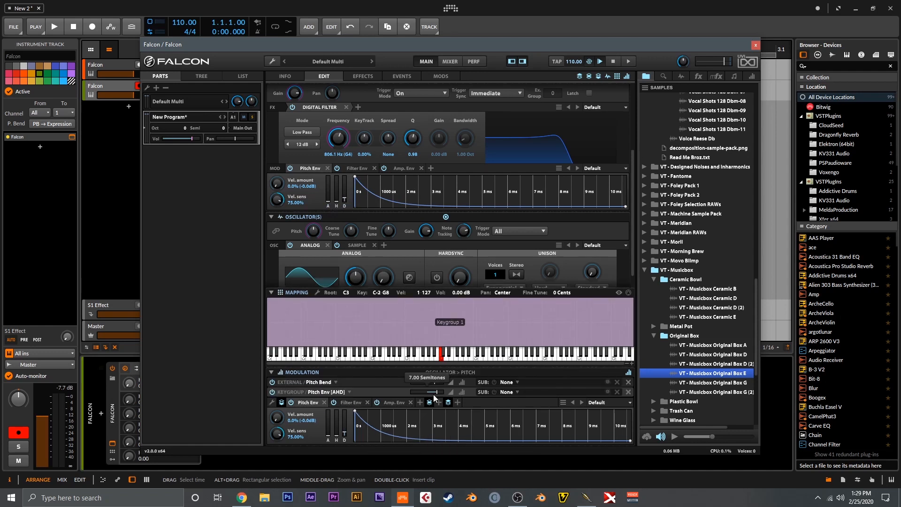
pyautogui.moveTo(435, 391); pyautogui.dragTo(438, 390)
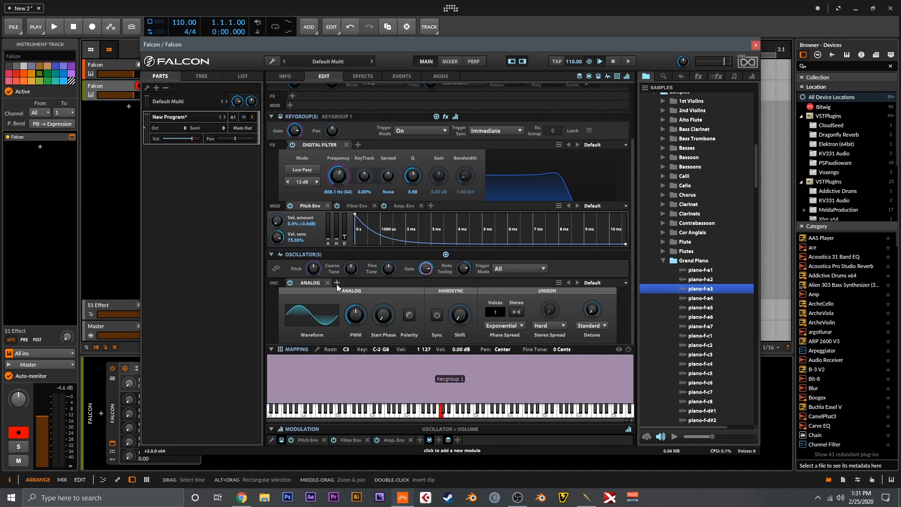
# Add a Pluck oscillator beside the Analog one in the keygroup
pyautogui.click(336, 282)
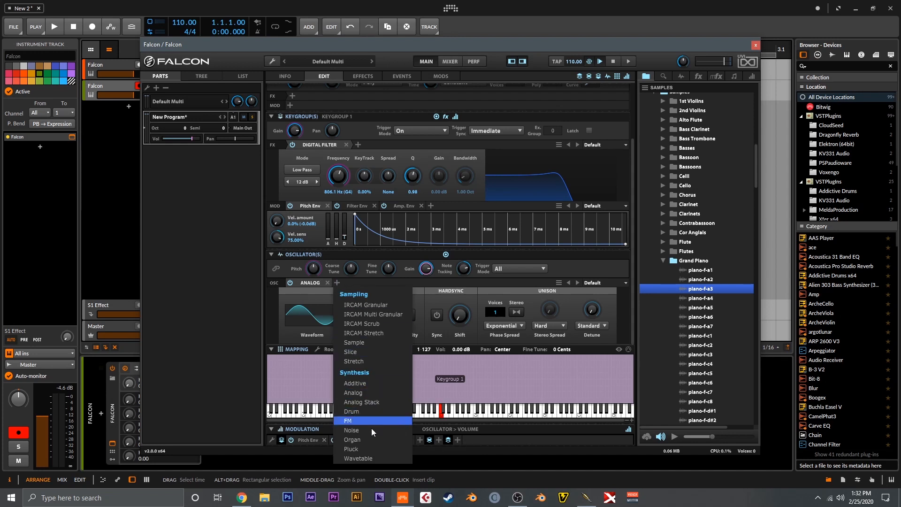
pyautogui.click(369, 445)
pyautogui.scroll(-3, 384, 310)
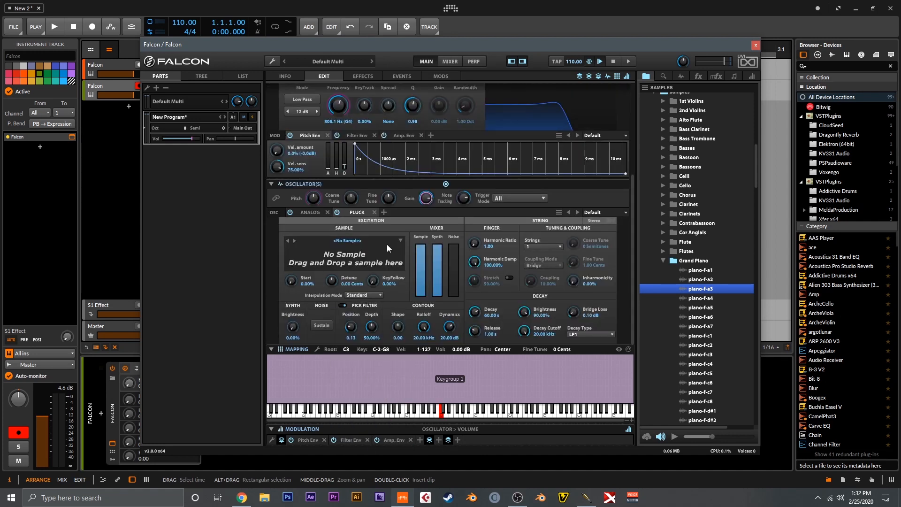
# Audition the Pluck oscillator's presets one after another and load Detuned Piano
pyautogui.click(578, 212)
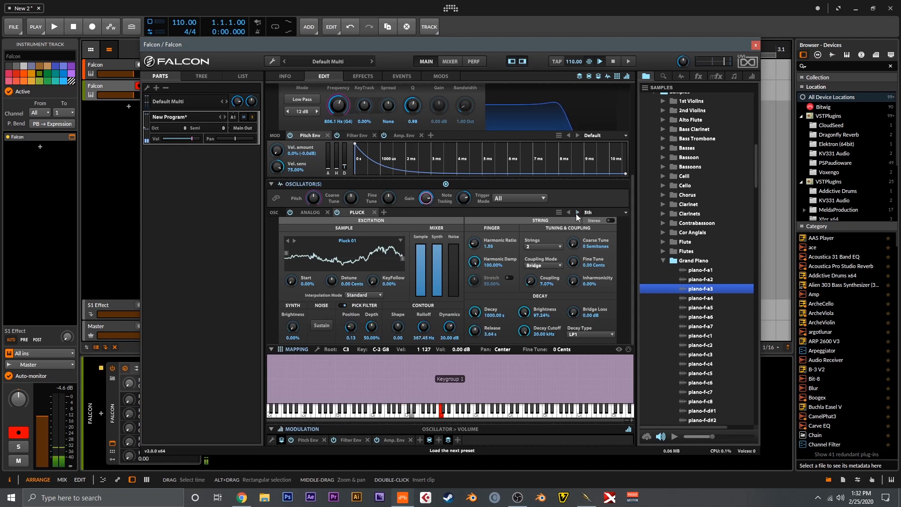
pyautogui.click(577, 212)
pyautogui.click(577, 212)
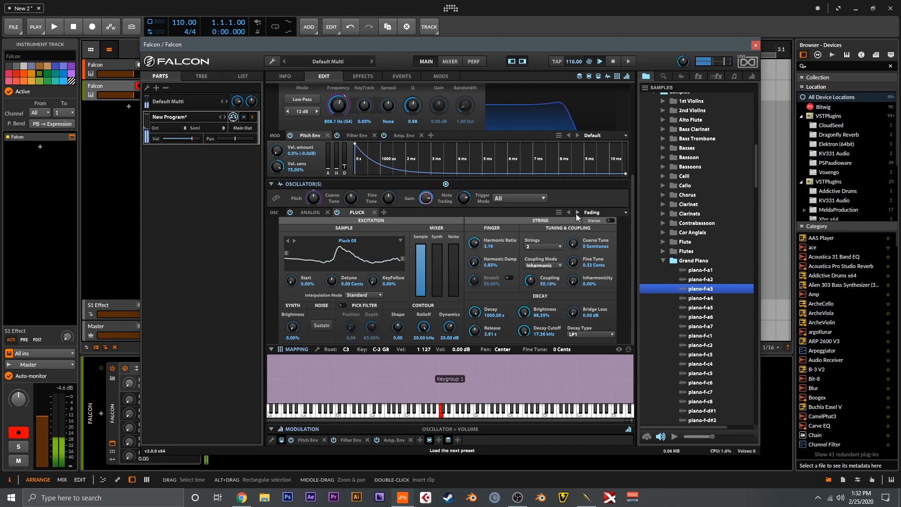
pyautogui.click(577, 213)
pyautogui.click(578, 212)
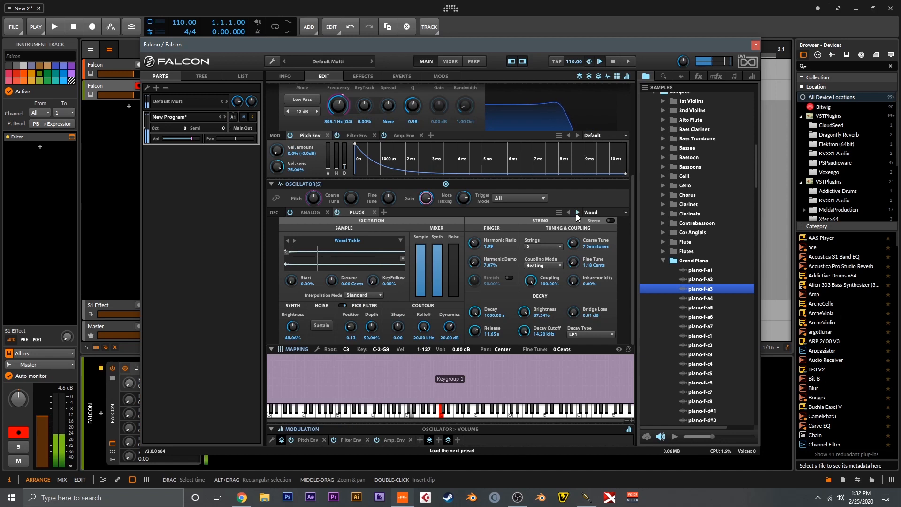
pyautogui.click(577, 212)
pyautogui.click(577, 212)
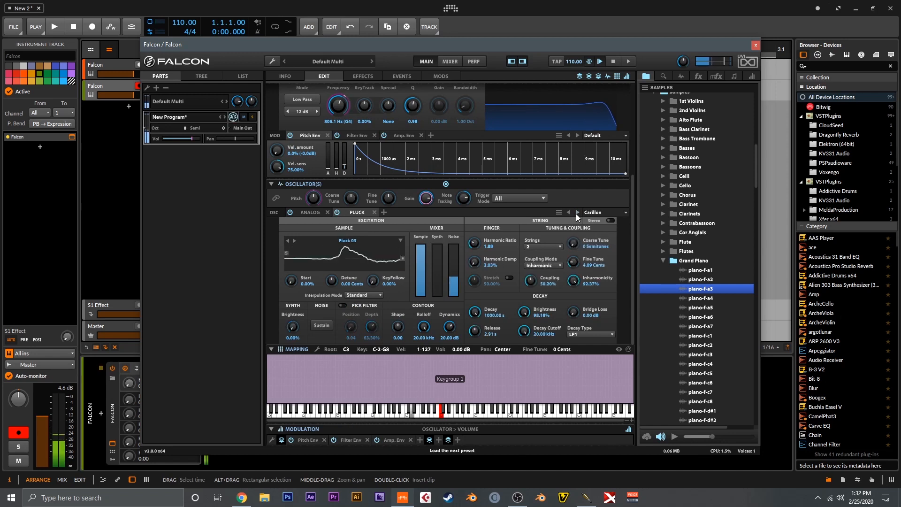
pyautogui.click(577, 212)
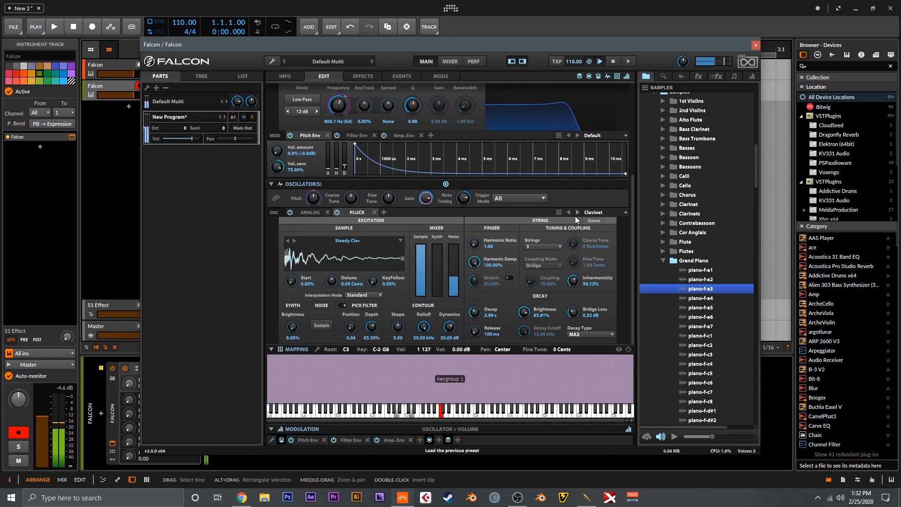
pyautogui.click(579, 214)
pyautogui.click(579, 212)
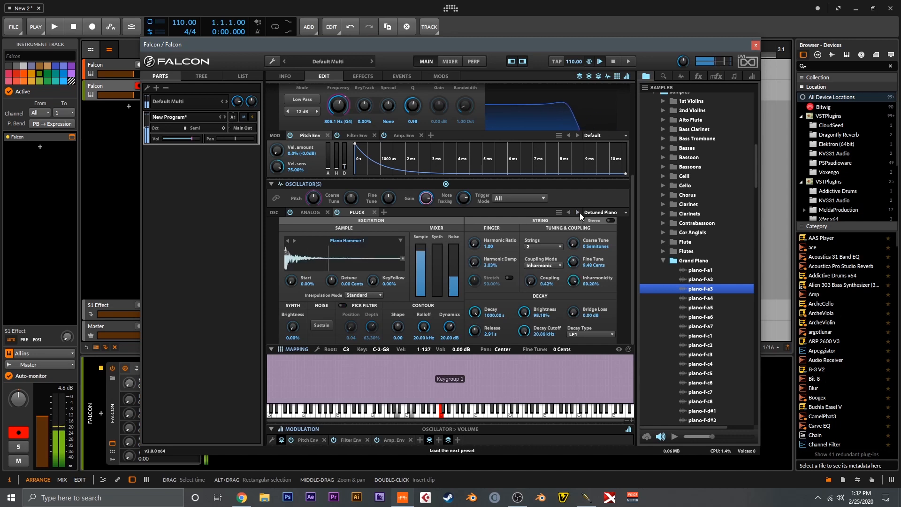
# Raise the Synth level in the Pluck mixer, and set Harmonic Ratio to 2.01 and Harmonic Damp to 10.83%
pyautogui.moveTo(454, 272)
pyautogui.moveTo(441, 279); pyautogui.dragTo(474, 223)
pyautogui.click(451, 275)
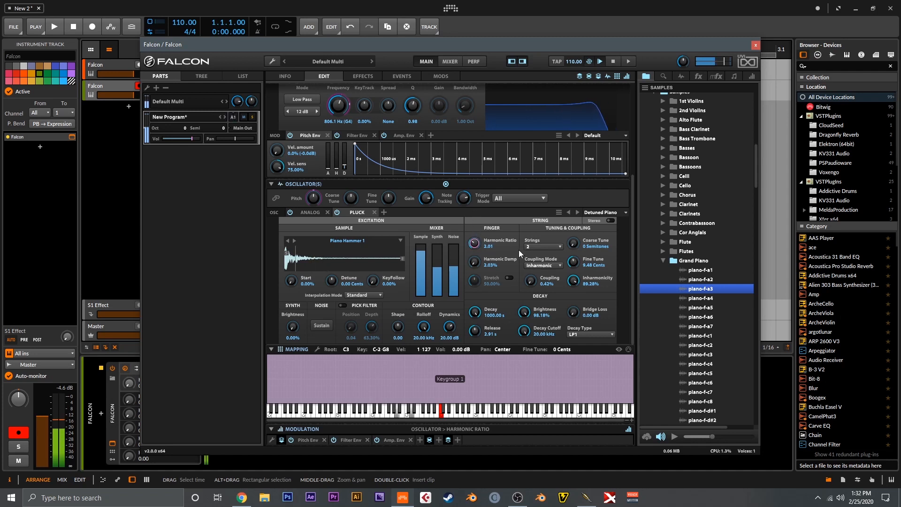
pyautogui.moveTo(475, 261); pyautogui.dragTo(474, 250)
# Set the Pluck string's Coarse Tune to 12 semitones and its Coupling to 0%
pyautogui.moveTo(574, 246); pyautogui.dragTo(571, 233)
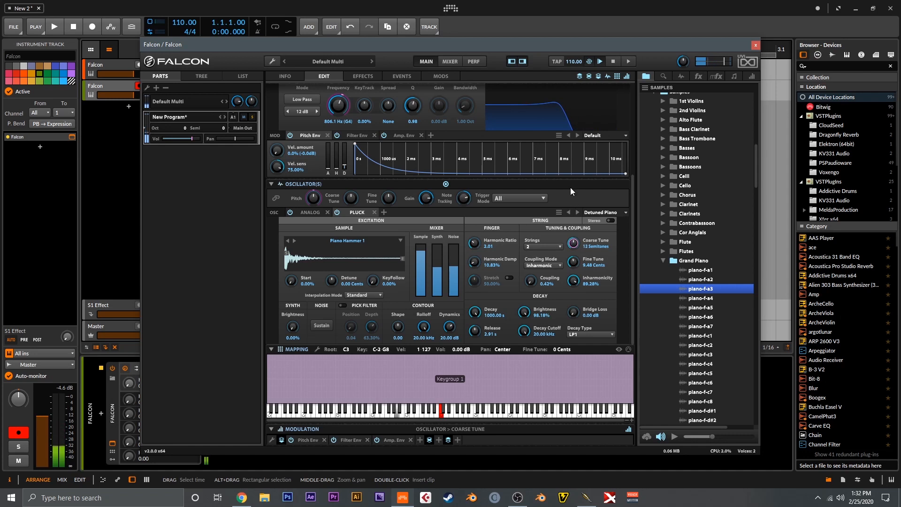
pyautogui.moveTo(531, 280); pyautogui.dragTo(566, 251)
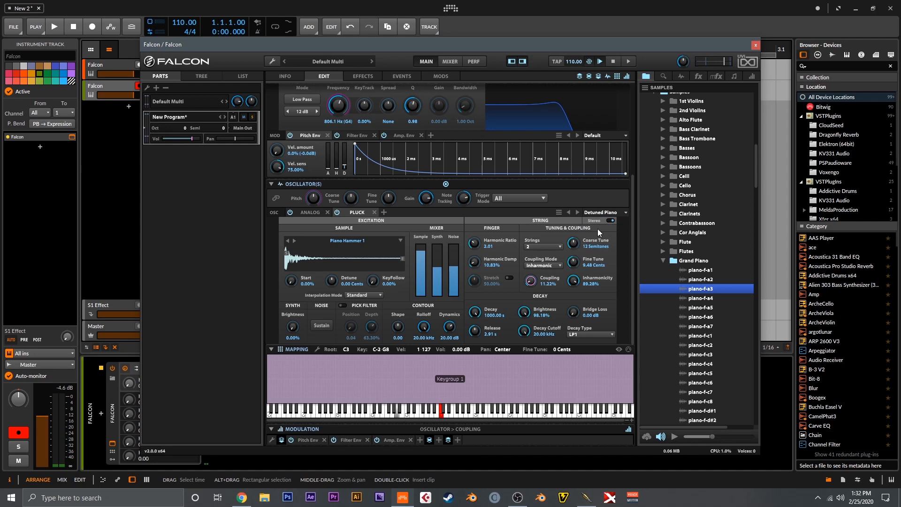
pyautogui.moveTo(536, 281); pyautogui.dragTo(536, 294)
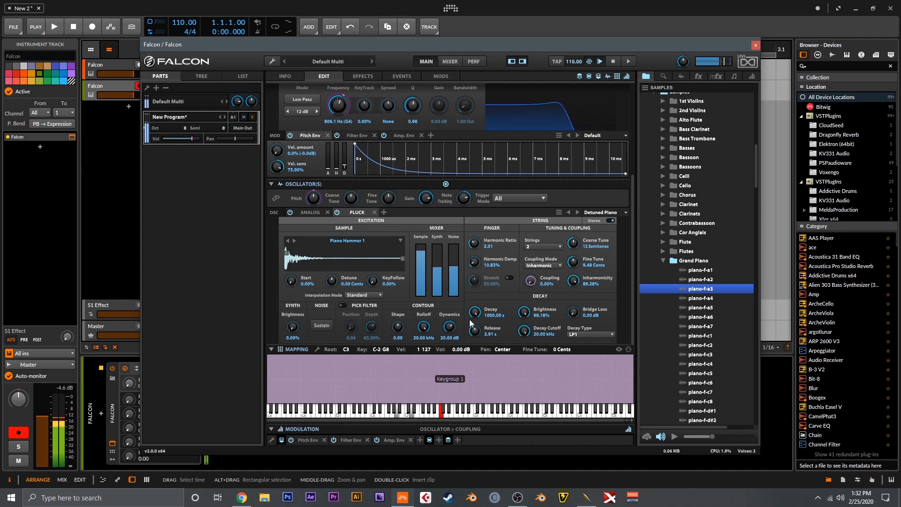
# Enable the Pick Filter with position 0.19 and depth 28.90%, and lower the Sample level in the mixer to about half
pyautogui.click(342, 305)
pyautogui.moveTo(350, 326); pyautogui.dragTo(390, 367)
pyautogui.moveTo(420, 279); pyautogui.dragTo(421, 274)
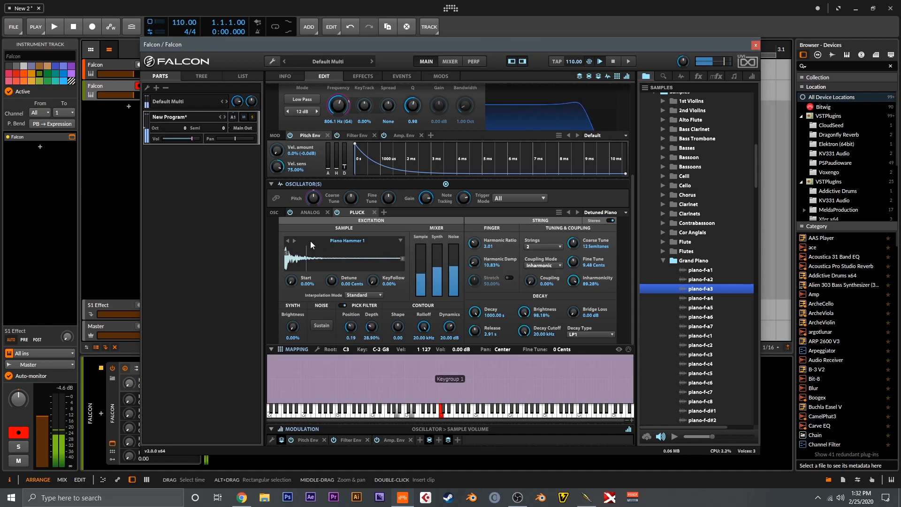
# Audition different Pluck excitation samples, load Soft One, and reset the Harmonic Ratio to 1.00
pyautogui.click(294, 240)
pyautogui.click(295, 240)
pyautogui.click(295, 240)
pyautogui.click(294, 241)
pyautogui.doubleClick(475, 246)
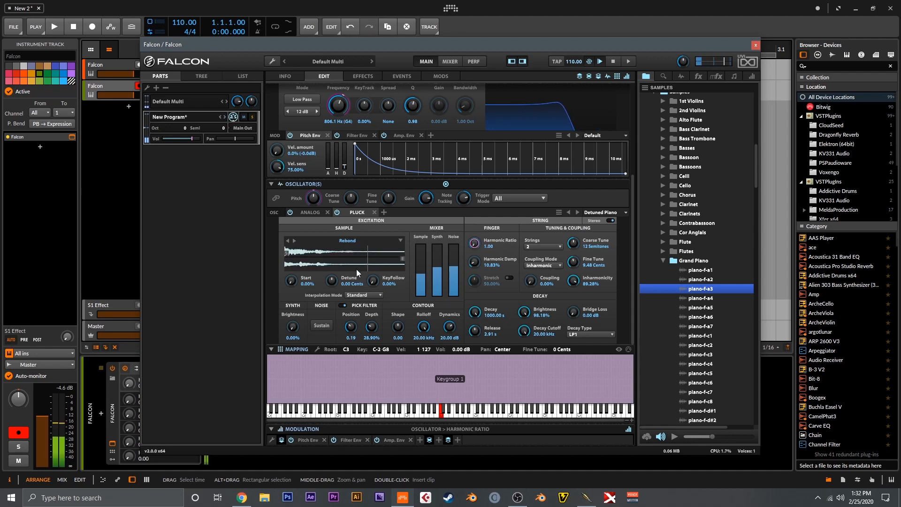
pyautogui.click(294, 240)
pyautogui.click(294, 240)
pyautogui.click(294, 240)
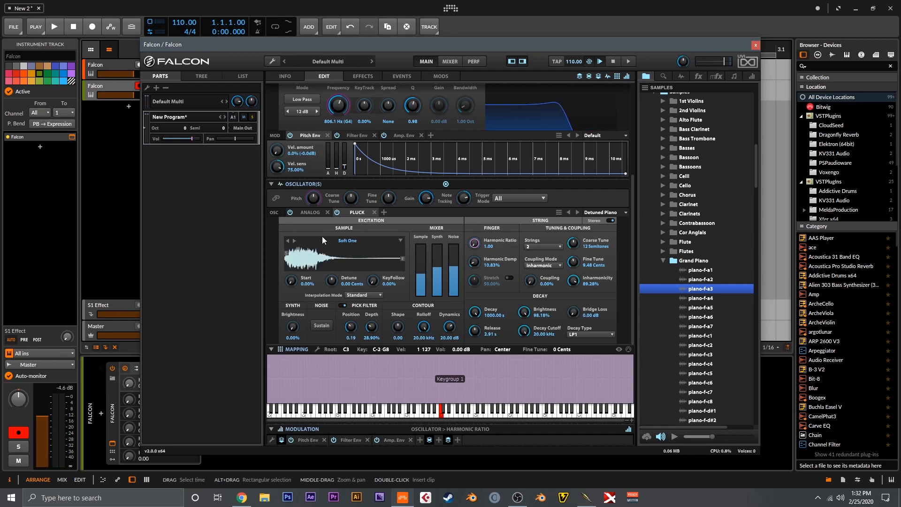
# Lengthen the Filter Env decay, lower the filter frequency to about 291.9 Hz, and set the Amp. Env decay to 757 ms
pyautogui.click(357, 135)
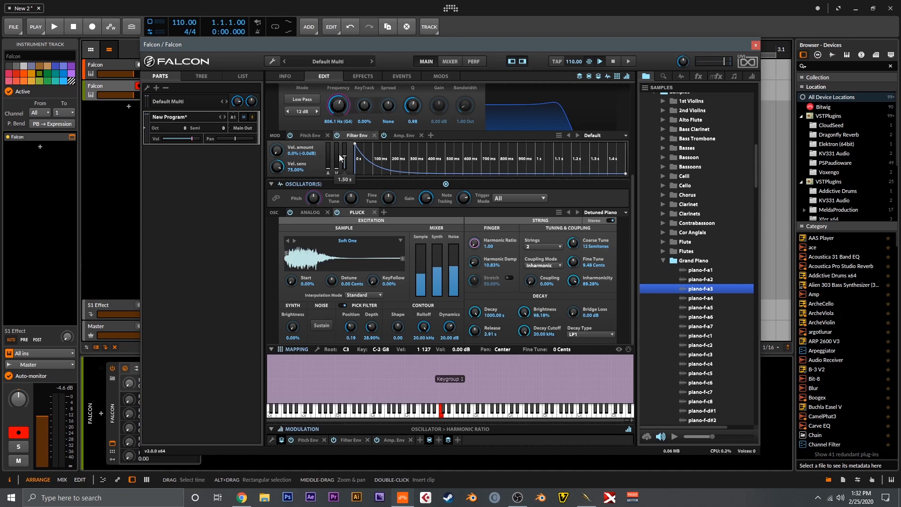
pyautogui.moveTo(343, 157); pyautogui.dragTo(343, 154)
pyautogui.moveTo(341, 111); pyautogui.dragTo(345, 128)
pyautogui.click(397, 136)
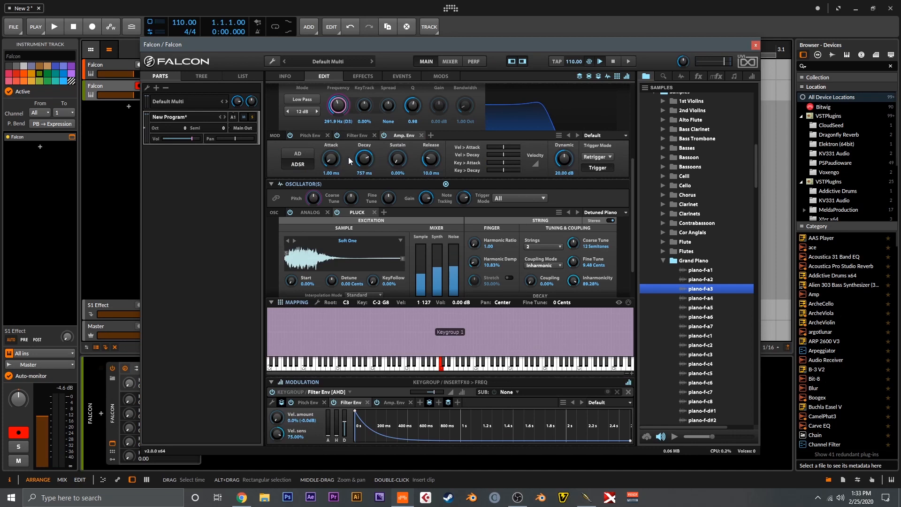
pyautogui.click(369, 162)
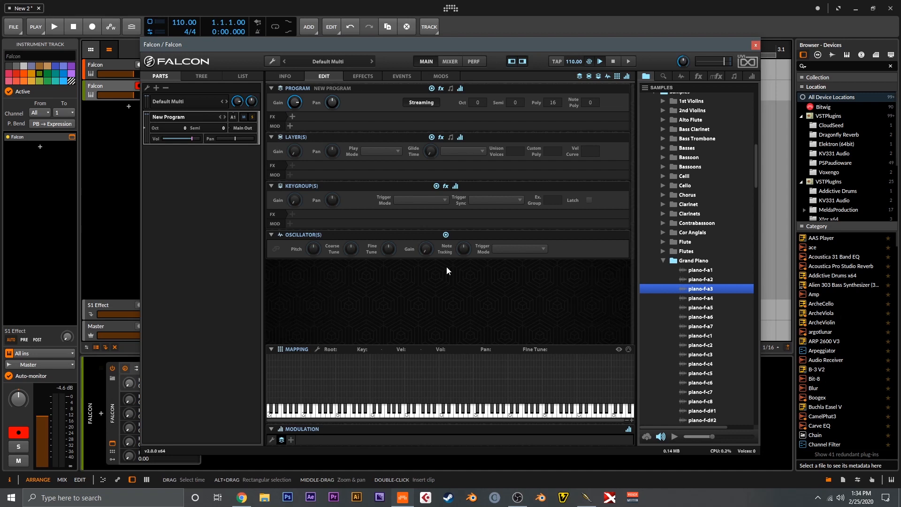
# Place an FM oscillator on the empty program's mapping area to create a new keygroup
pyautogui.click(681, 76)
pyautogui.moveTo(671, 210); pyautogui.dragTo(450, 358)
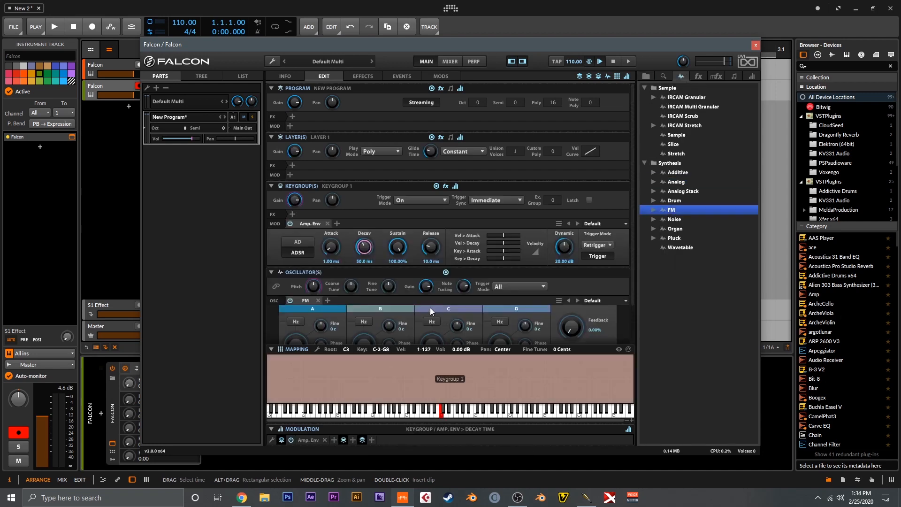
pyautogui.scroll(-2, 430, 308)
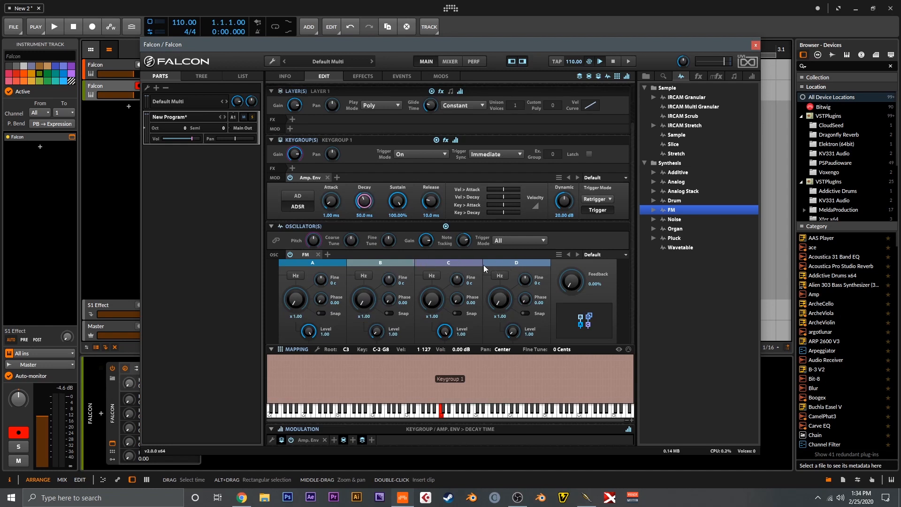
# Choose the FM algorithm with all four operators stacked in series, and set the levels of operators B, C and D to 0
pyautogui.moveTo(513, 331); pyautogui.dragTo(510, 338)
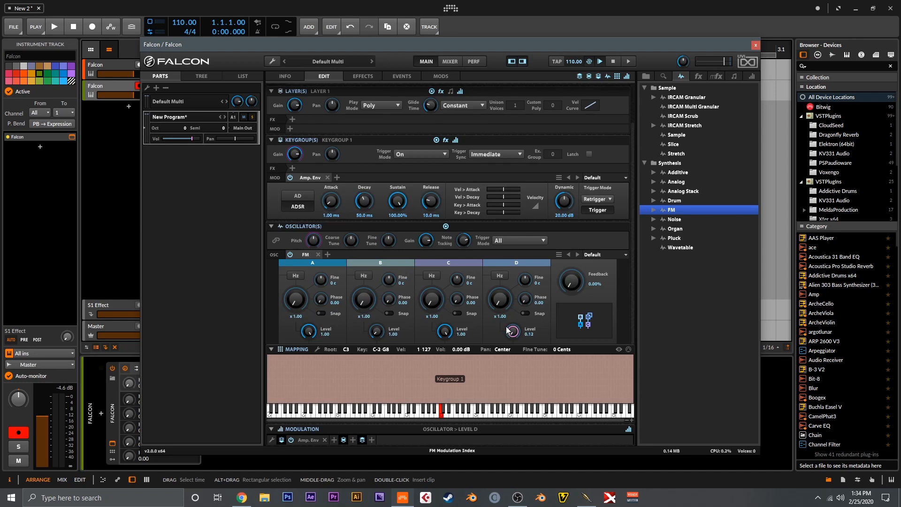
pyautogui.click(574, 314)
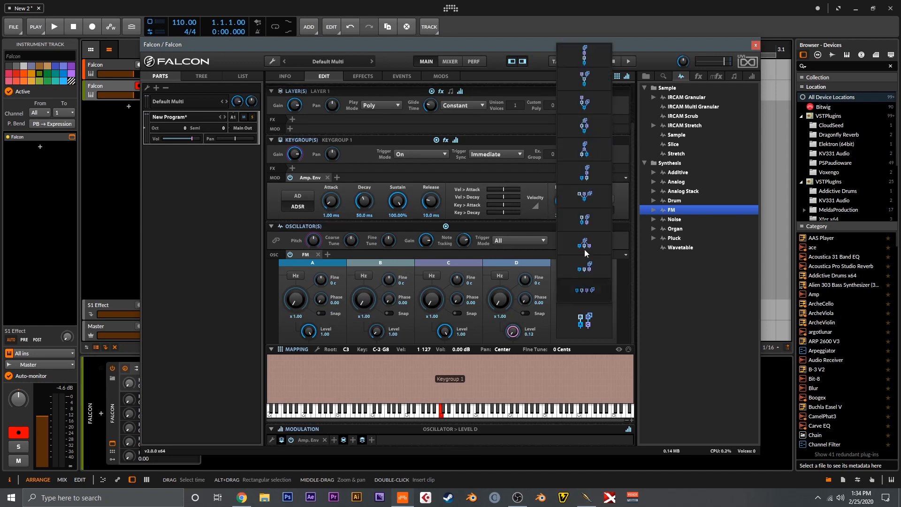
pyautogui.click(595, 62)
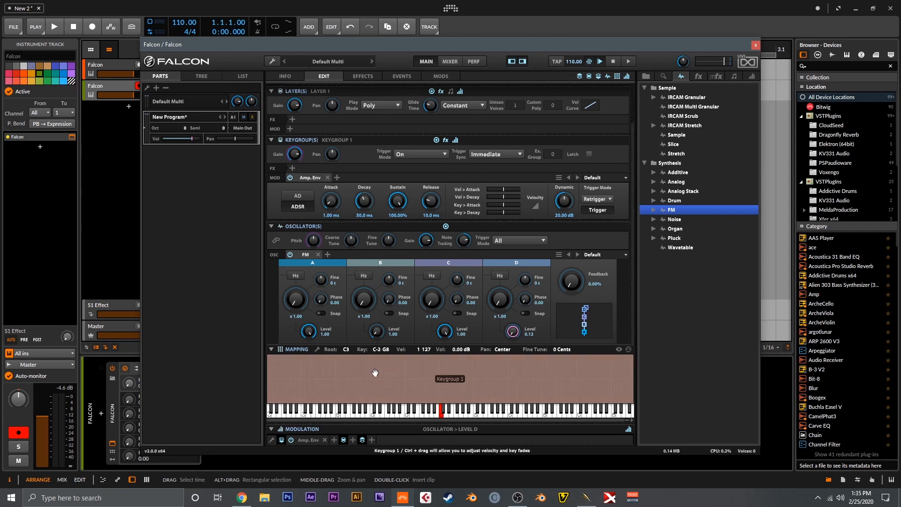
pyautogui.moveTo(378, 332); pyautogui.dragTo(449, 359)
pyautogui.moveTo(511, 333); pyautogui.dragTo(481, 347)
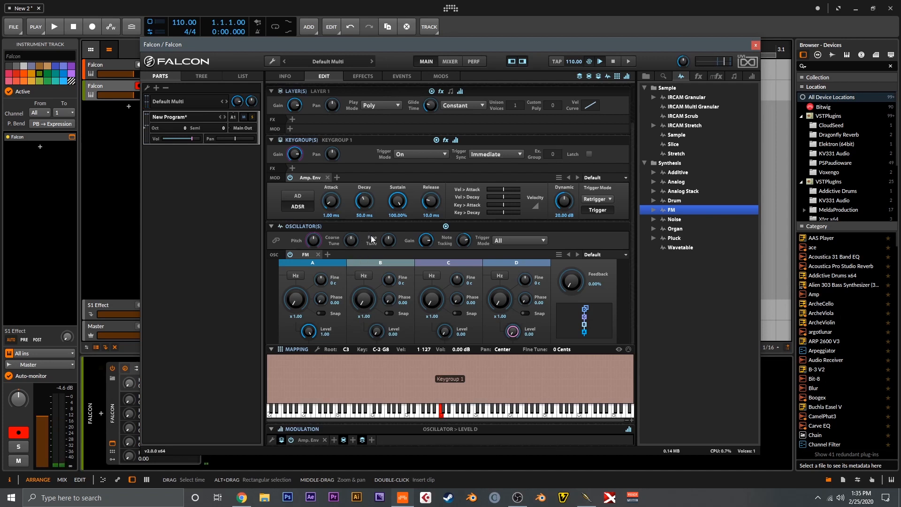
# Set the Amp. Env sustain to 0% and its decay to 654 ms
pyautogui.moveTo(386, 212); pyautogui.dragTo(398, 318)
pyautogui.click(366, 200)
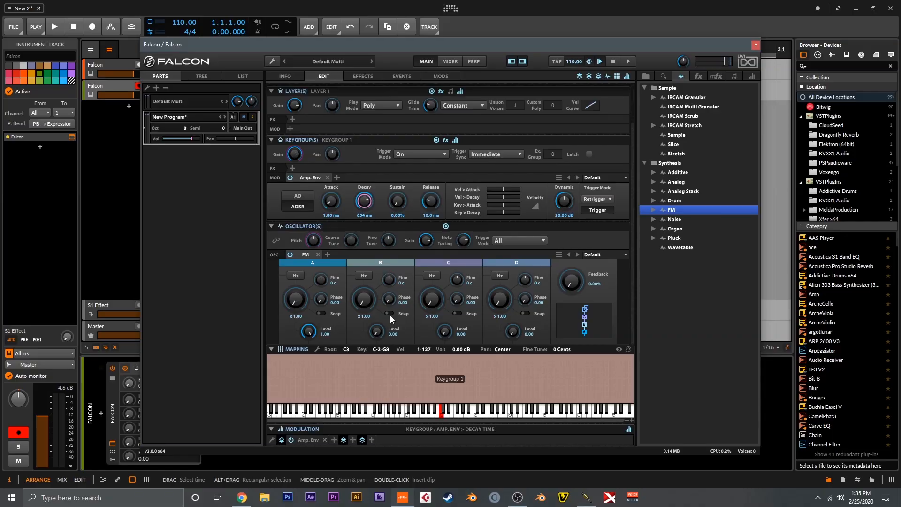
# Enable Snap on FM operator B and set its ratio to 2 and its level to 2.00
pyautogui.click(389, 314)
pyautogui.moveTo(364, 299)
pyautogui.mouseDown()
pyautogui.moveTo(365, 277)
pyautogui.moveTo(384, 323)
pyautogui.moveTo(366, 297)
pyautogui.mouseUp()
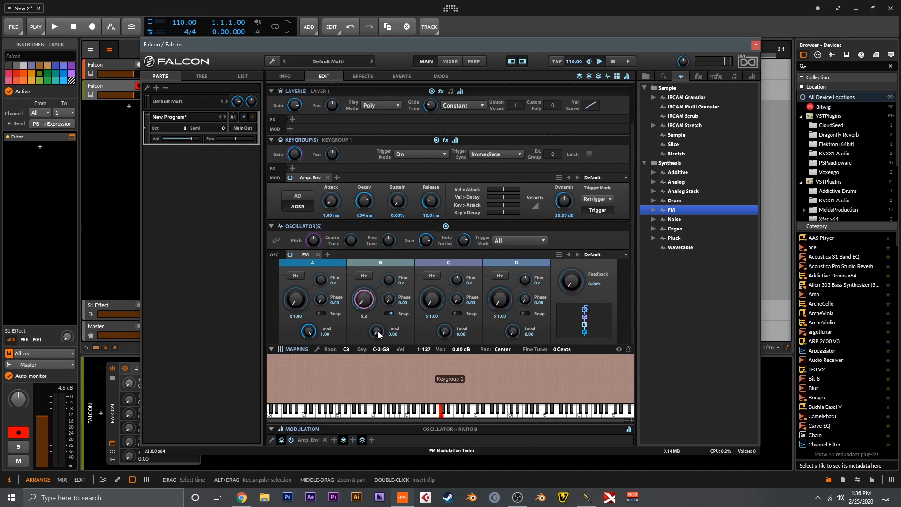
pyautogui.moveTo(379, 331); pyautogui.dragTo(376, 320)
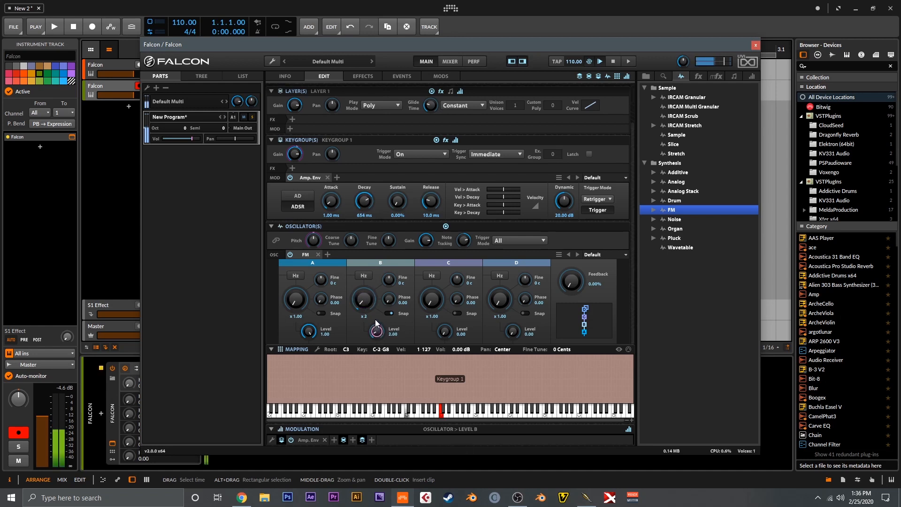
# Set operator C to ratio 4.50 and level 0.80 with Snap off, and operator B to ratio 3 and level 2.40
pyautogui.click(458, 313)
pyautogui.moveTo(434, 303); pyautogui.dragTo(433, 297)
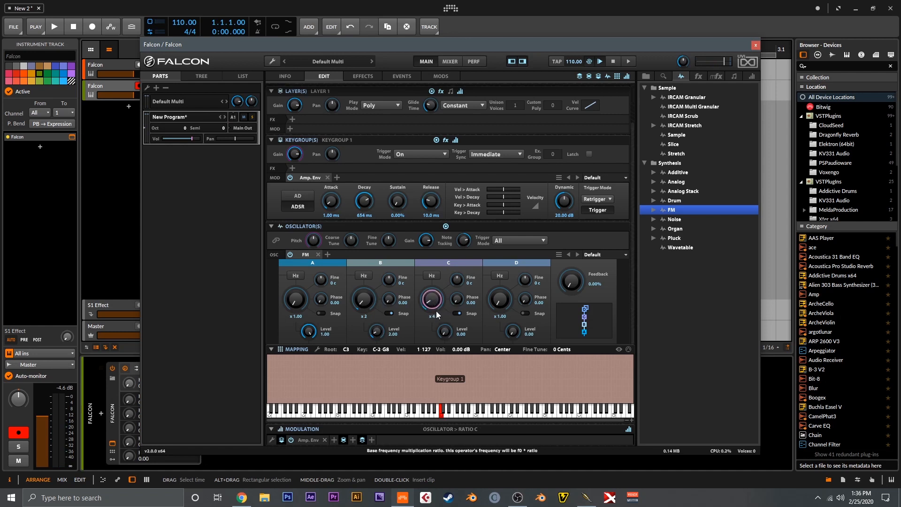
pyautogui.click(457, 313)
pyautogui.doubleClick(439, 301)
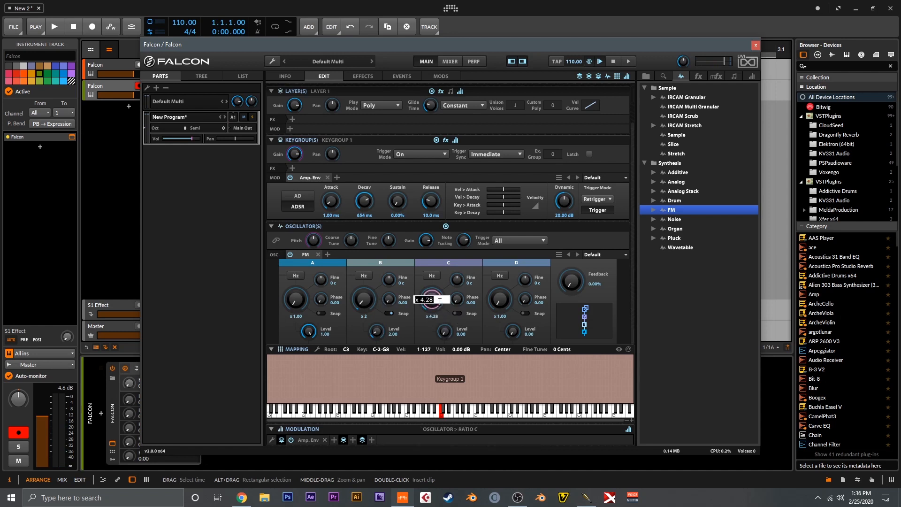
pyautogui.write('4.5')
pyautogui.press('Return')
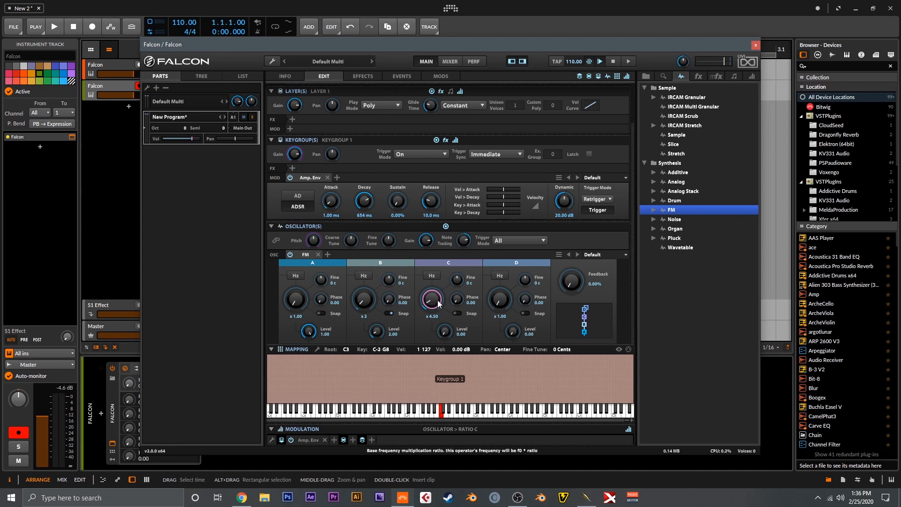
pyautogui.moveTo(446, 335); pyautogui.dragTo(446, 331)
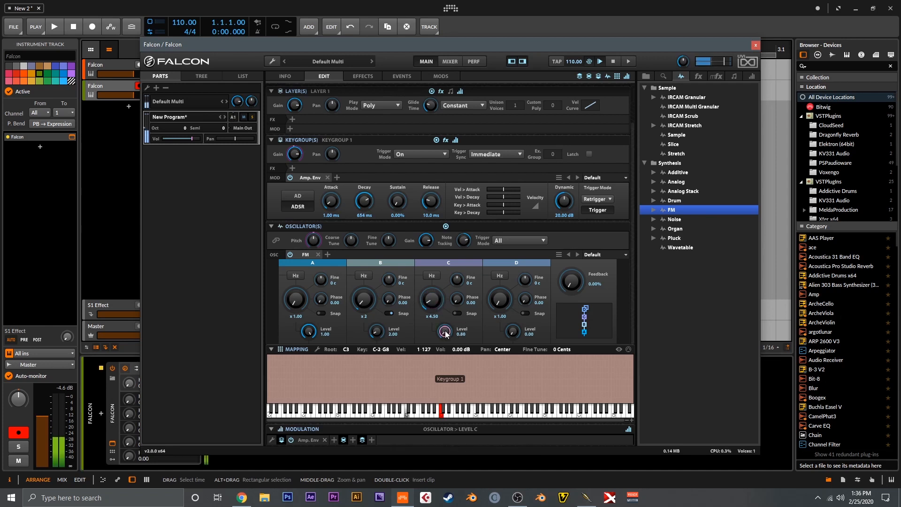
pyautogui.moveTo(379, 330); pyautogui.dragTo(371, 299)
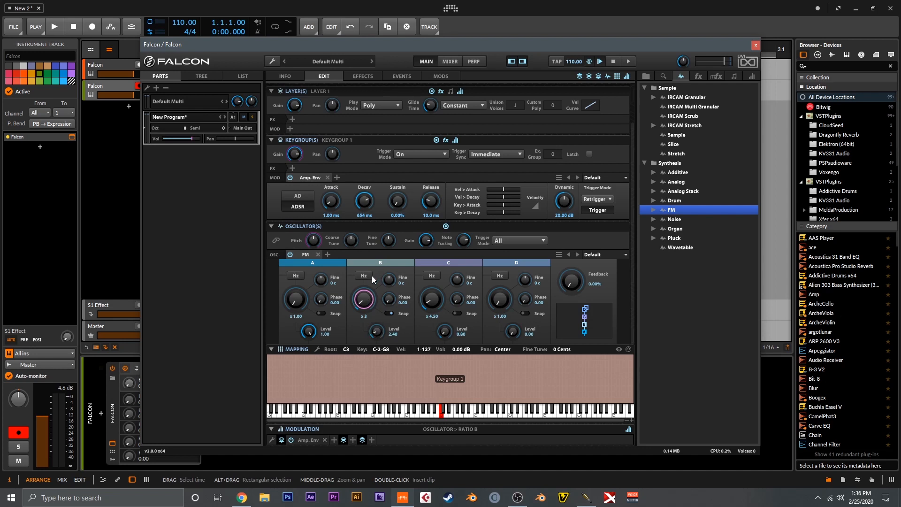
# Modulate operator B's level with a new keygroup AHD envelope and rename that envelope Op 2 Level
pyautogui.rightClick(375, 334)
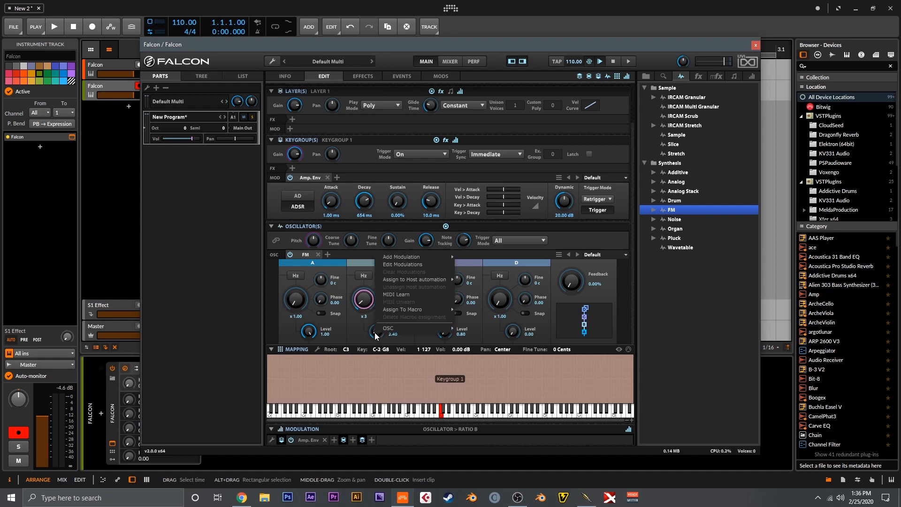
pyautogui.moveTo(407, 258)
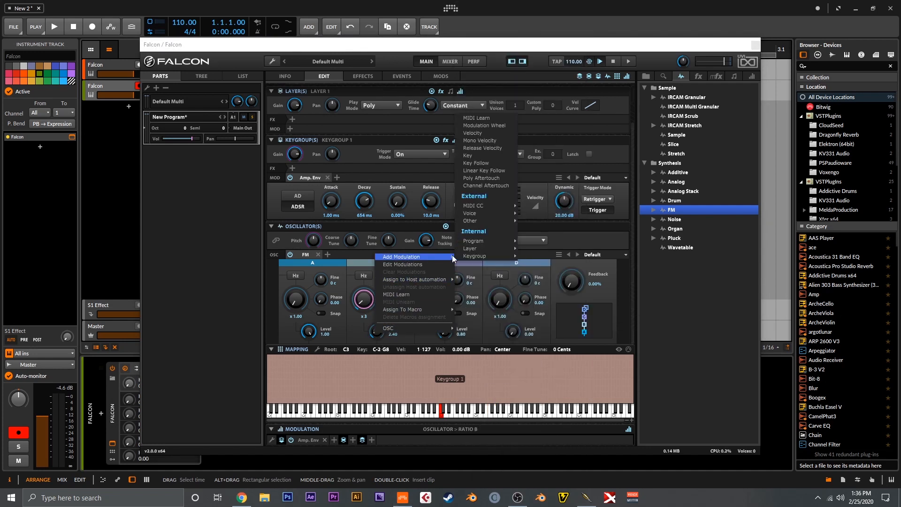
pyautogui.moveTo(480, 255)
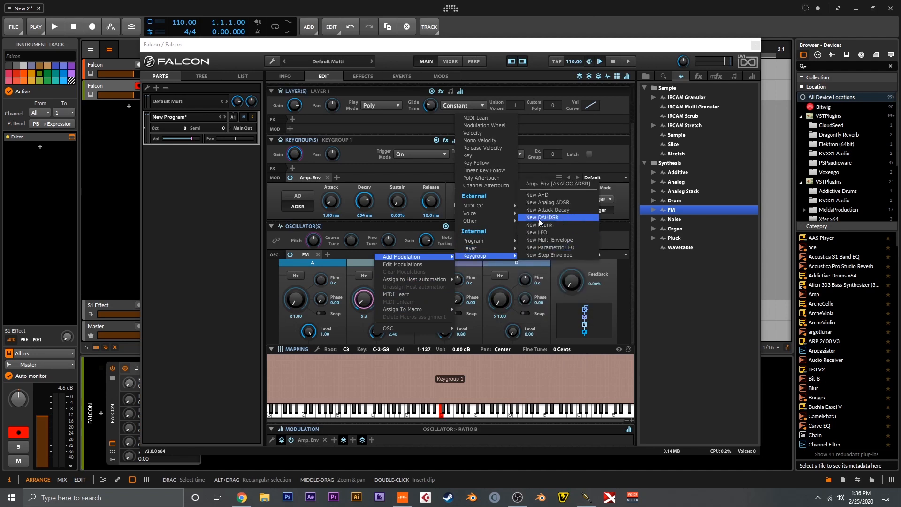
pyautogui.click(556, 195)
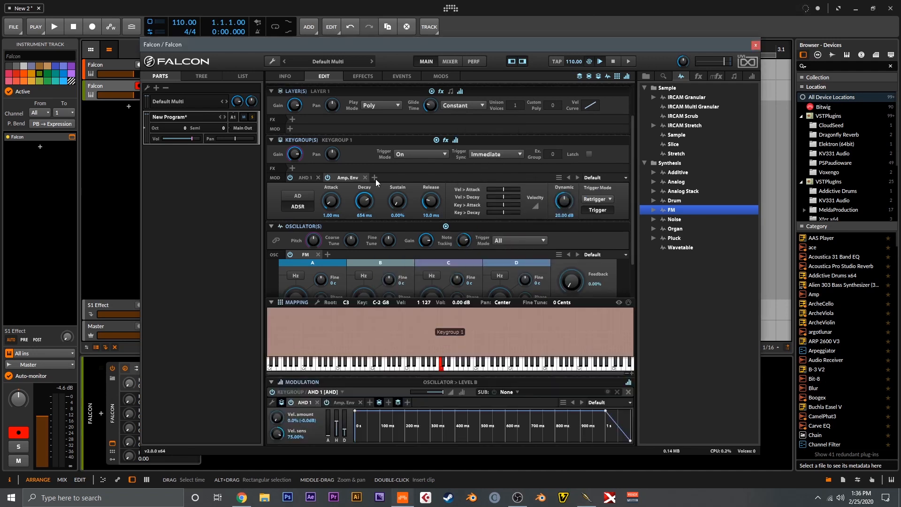
pyautogui.click(305, 178)
pyautogui.doubleClick(306, 178)
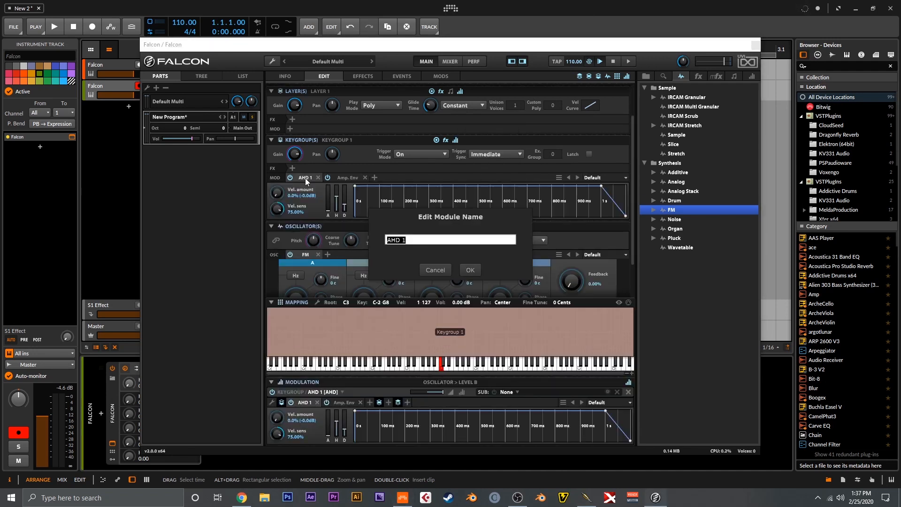
pyautogui.write('Op 2 Level')
pyautogui.press('Return')
# Modulate operator C's level with another new keygroup AHD envelope and rename it Op 3 Level
pyautogui.scroll(-2, 513, 249)
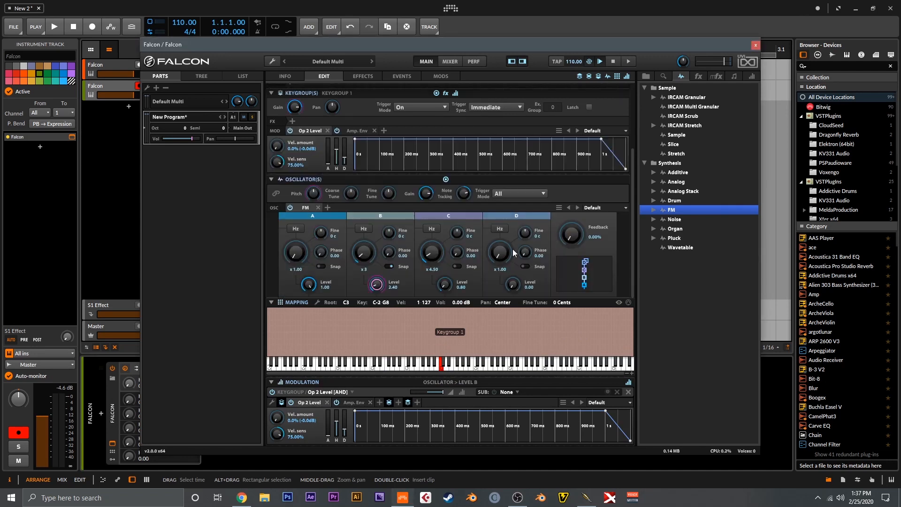
pyautogui.rightClick(442, 288)
pyautogui.moveTo(479, 214)
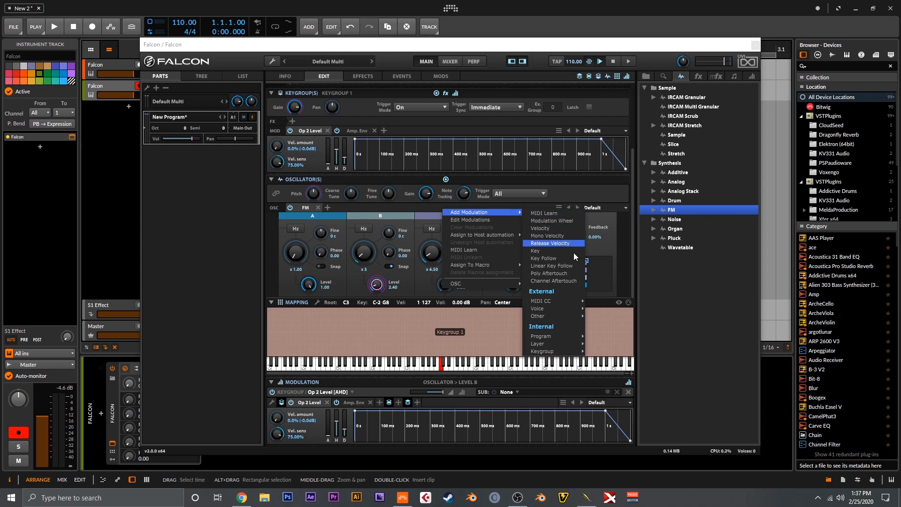
pyautogui.moveTo(568, 348)
pyautogui.click(611, 290)
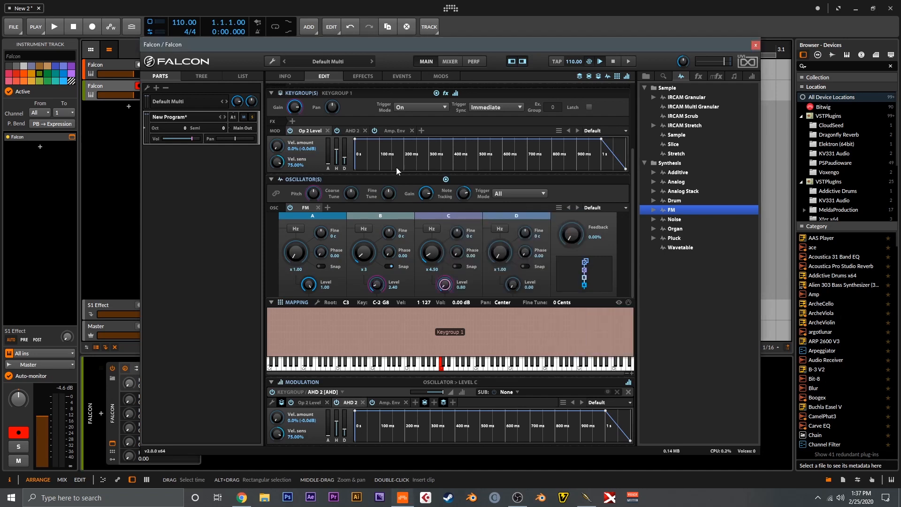
pyautogui.doubleClick(358, 131)
pyautogui.write('Ap 3 Level')
pyautogui.hotkey('ctrl', 'a')
pyautogui.write('Op 3 Level')
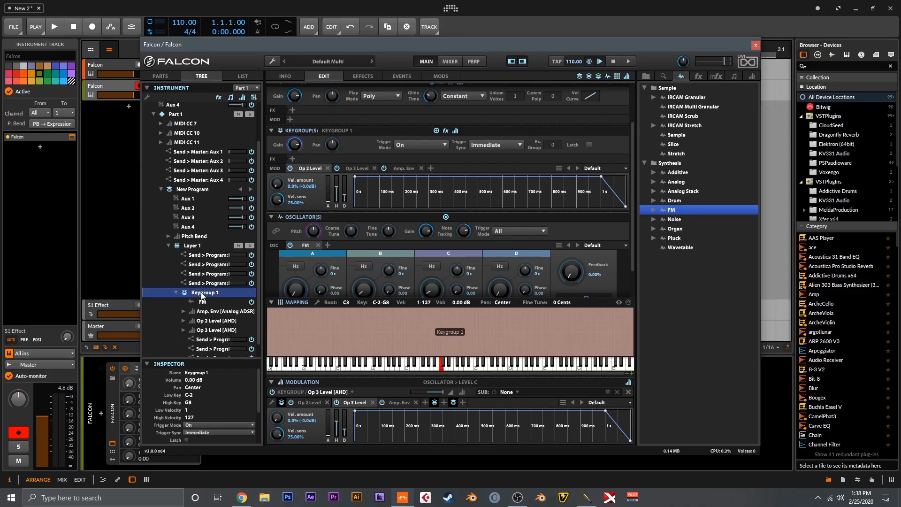
# Examine the connections of the Op 2 Level and Op 3 Level envelopes in the instrument tree, including the properties of FM>Level B
pyautogui.scroll(-1, 207, 301)
pyautogui.click(209, 305)
pyautogui.click(212, 315)
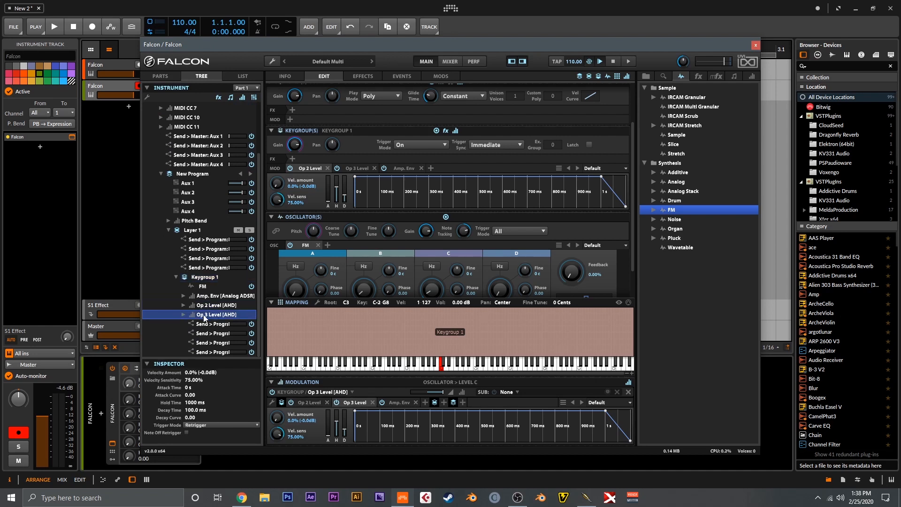
pyautogui.click(183, 314)
pyautogui.click(183, 305)
pyautogui.click(192, 315)
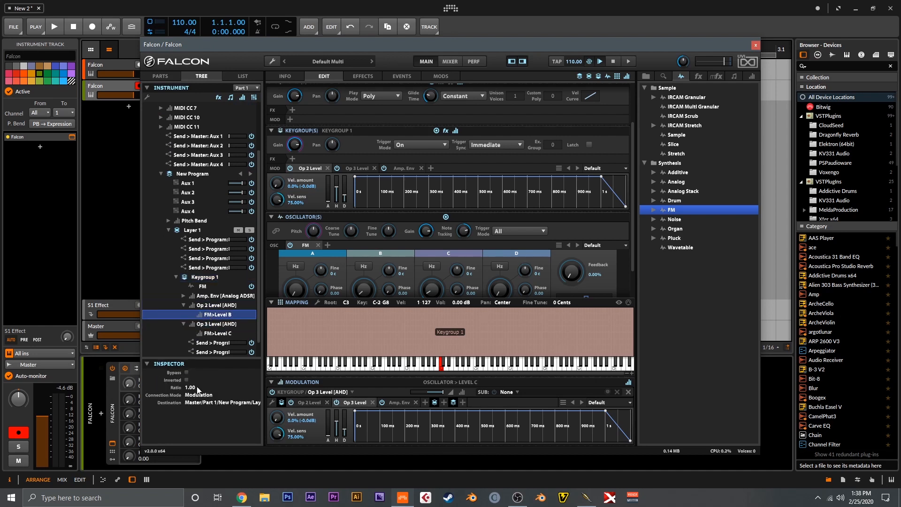
pyautogui.scroll(-1, 156, 316)
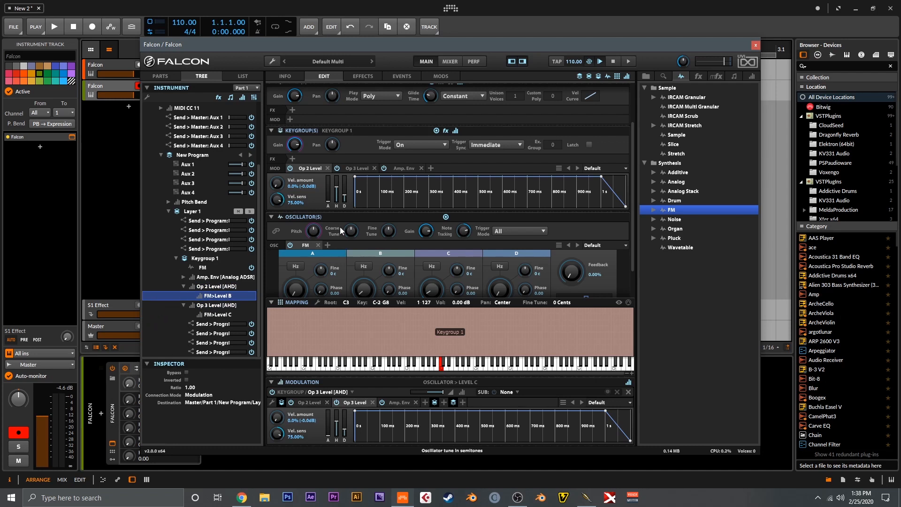
# Set the hold time to 0 s in both the Op 3 Level and Op 2 Level envelopes
pyautogui.click(351, 168)
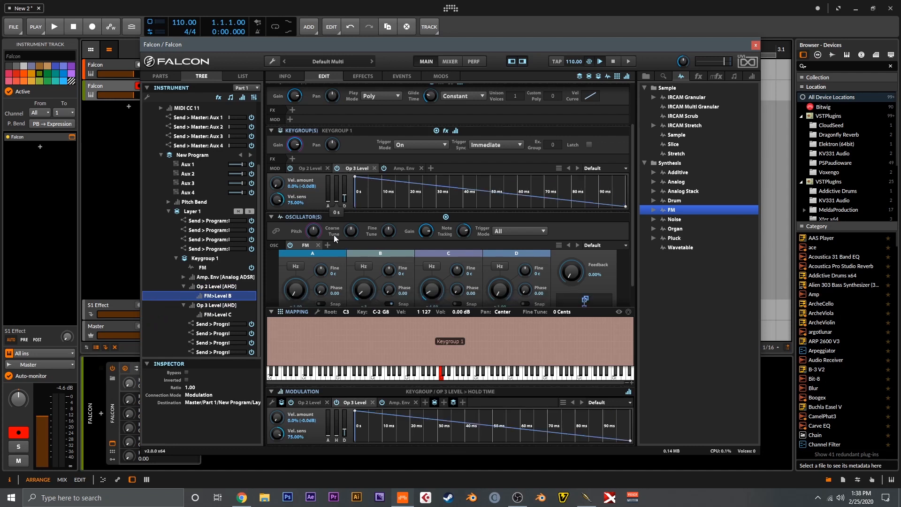
pyautogui.click(318, 168)
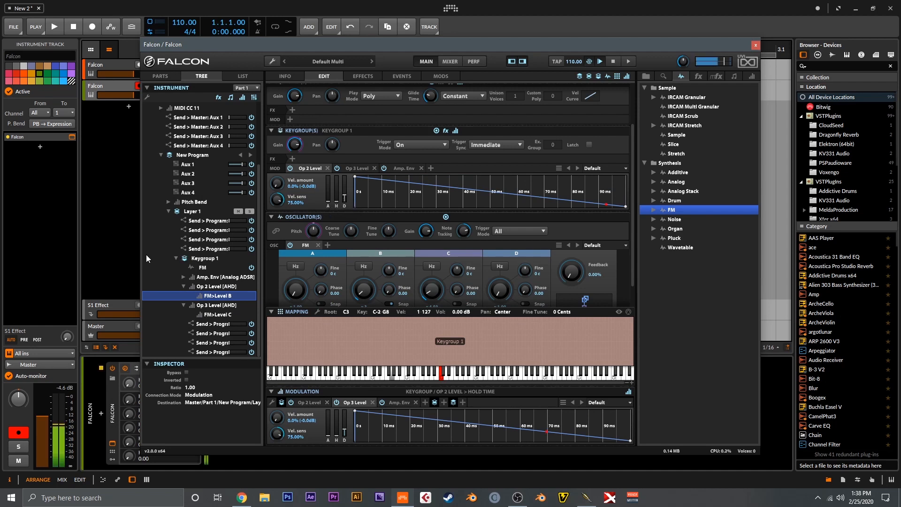
# Bend the decays of the Op 2 Level and Op 3 Level envelopes into steep exponential curves, and shorten Op 3 Level's decay to about 5 ms
pyautogui.scroll(-1, 631, 184)
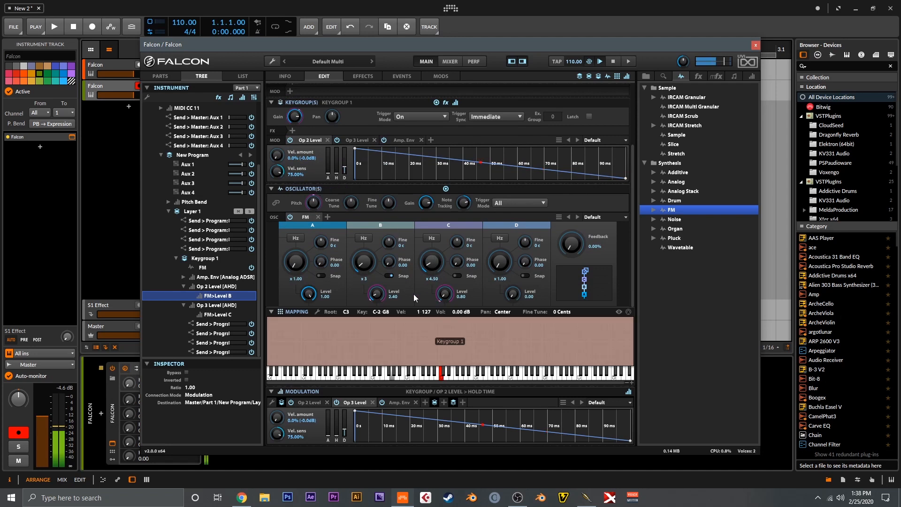
pyautogui.moveTo(346, 173)
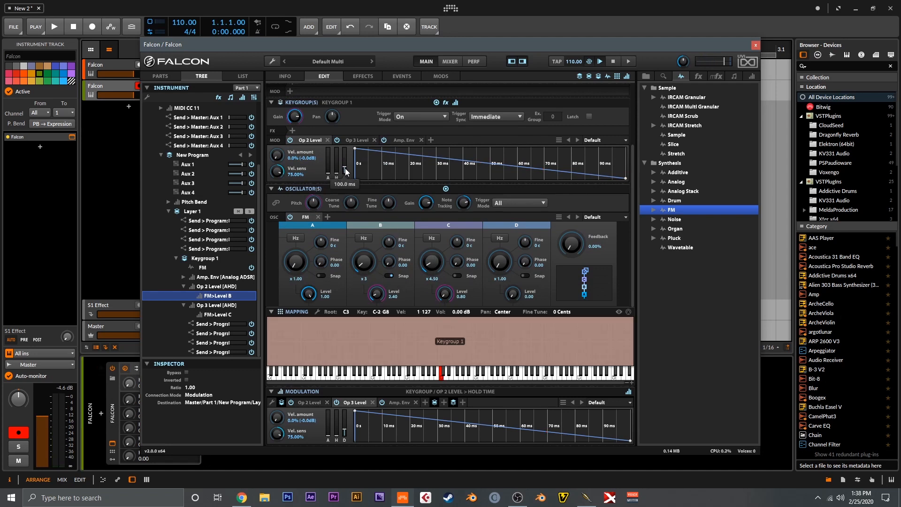
pyautogui.moveTo(397, 154); pyautogui.dragTo(384, 206)
pyautogui.click(357, 142)
pyautogui.moveTo(359, 147); pyautogui.dragTo(344, 174)
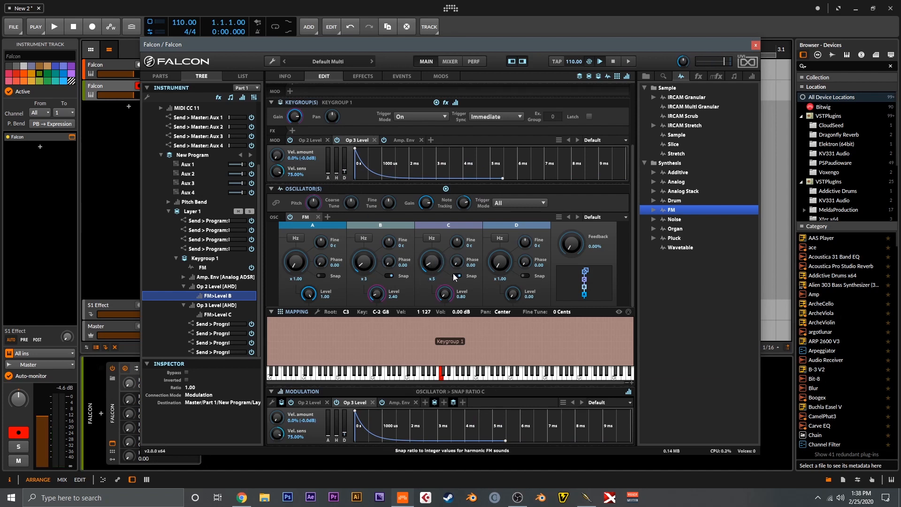
# Set ratio 8 on operator B and 15 on operator C, with decays of about 77 ms for Op 3 Level and 490 ms for Op 2 Level
pyautogui.moveTo(436, 261); pyautogui.dragTo(433, 243)
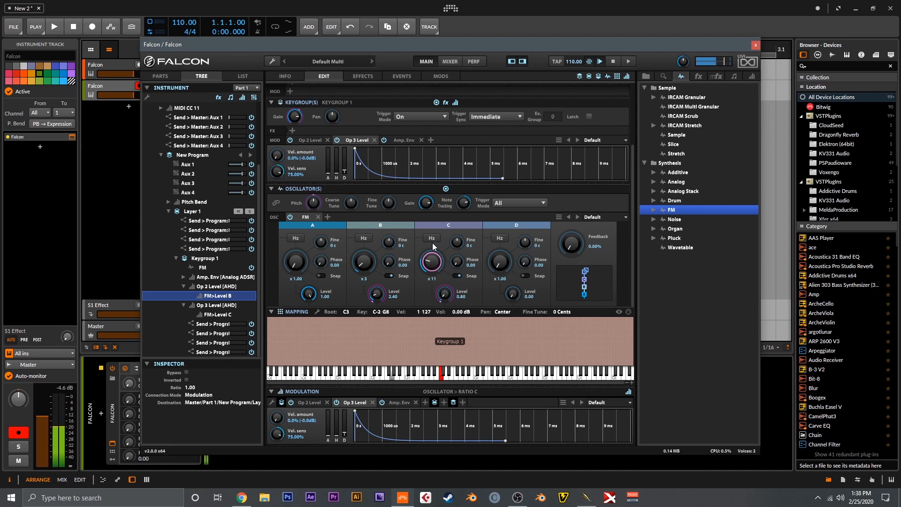
pyautogui.moveTo(345, 172); pyautogui.dragTo(347, 170)
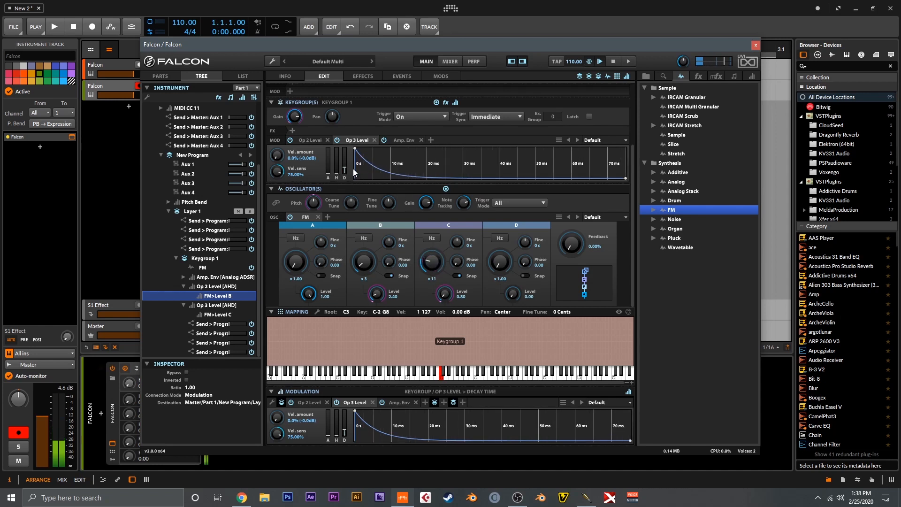
pyautogui.click(314, 140)
pyautogui.moveTo(346, 168); pyautogui.dragTo(348, 163)
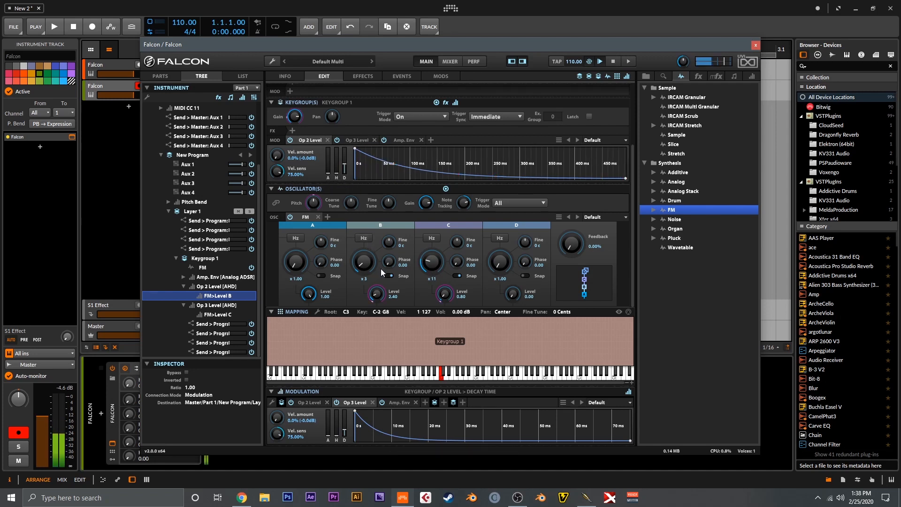
pyautogui.moveTo(367, 266); pyautogui.dragTo(364, 254)
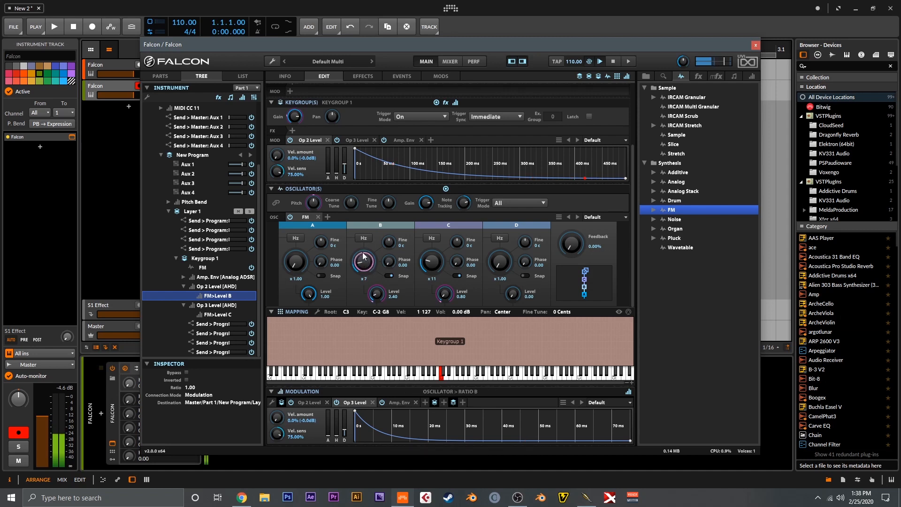
pyautogui.moveTo(419, 268); pyautogui.dragTo(440, 258)
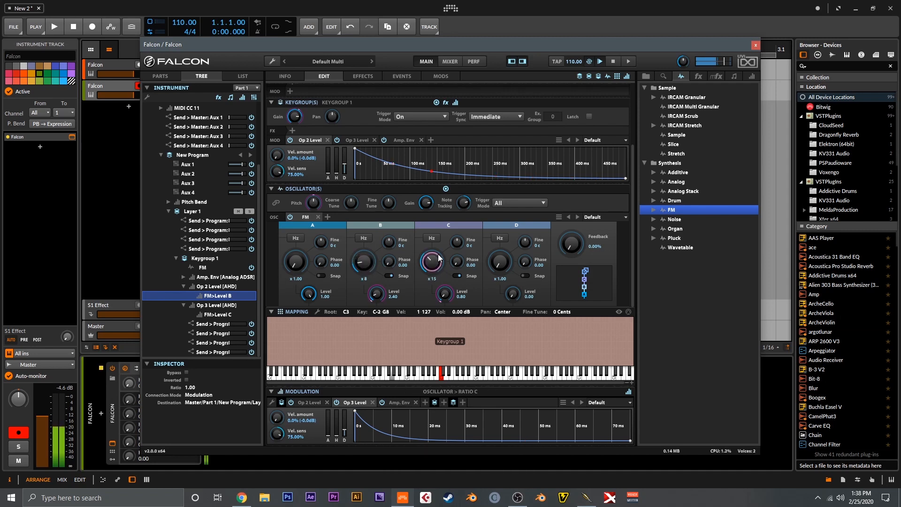
# Adjust the decay to about 19 ms in Op 3 Level and about 375 ms in Op 2 Level, with Op 2 Level's decay curve at -99.38%
pyautogui.click(357, 140)
pyautogui.moveTo(348, 165); pyautogui.dragTo(346, 172)
pyautogui.click(319, 141)
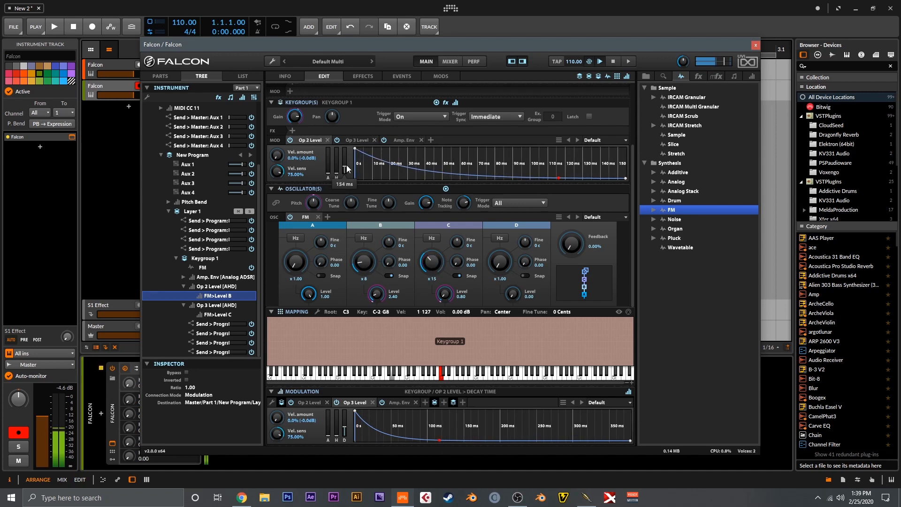
pyautogui.click(356, 140)
pyautogui.moveTo(347, 168); pyautogui.dragTo(362, 210)
pyautogui.click(311, 140)
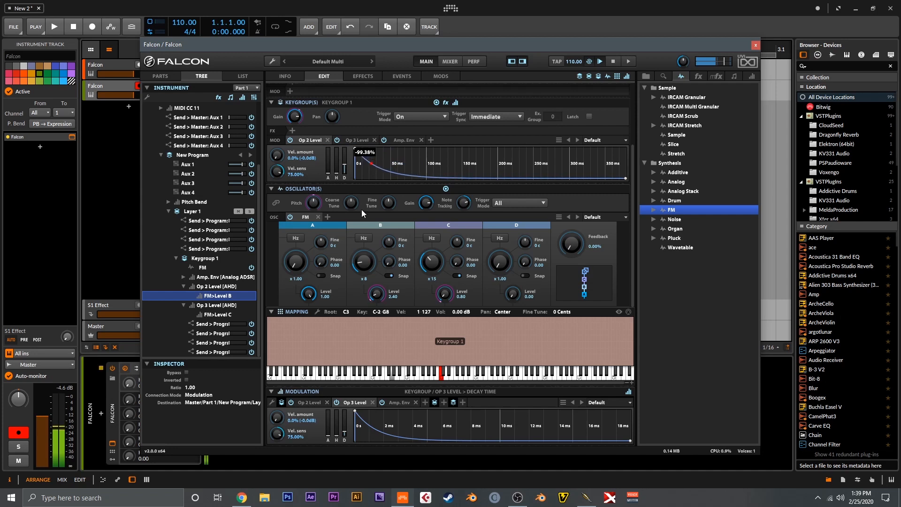
# Set operator A to ratio 2 with Snap on, and fine-tune operator B to 8 c and operator C to -4 c
pyautogui.moveTo(302, 271); pyautogui.dragTo(304, 264)
pyautogui.click(321, 276)
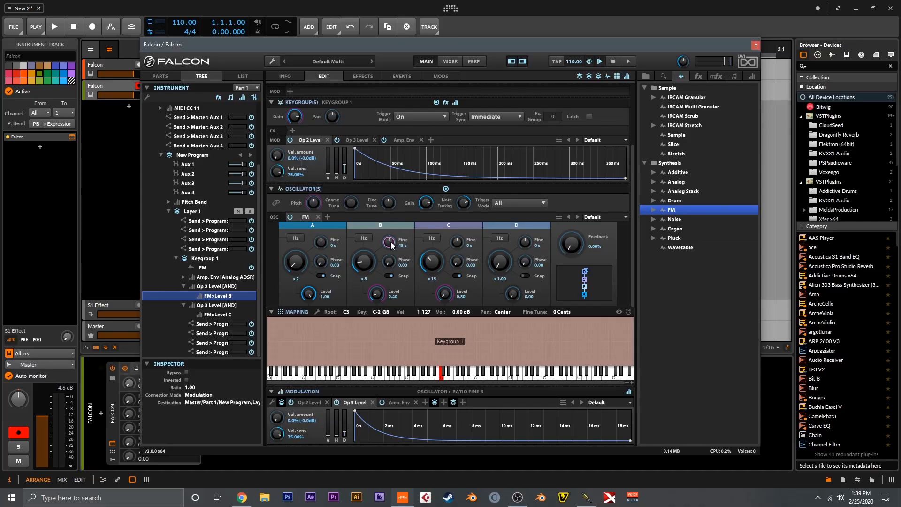
pyautogui.doubleClick(390, 243)
pyautogui.write('8')
pyautogui.press('Return')
pyautogui.doubleClick(456, 243)
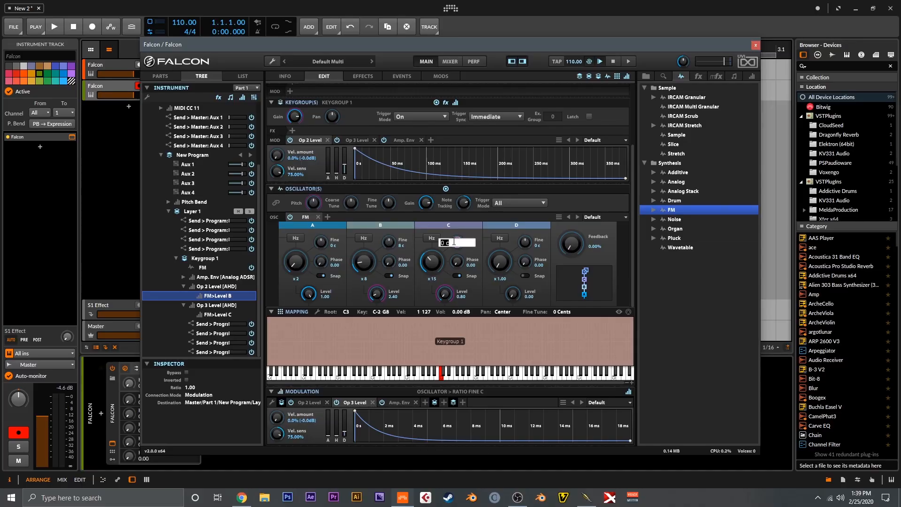
pyautogui.press('Return')
# Add a Digital Filter effect to the keygroup and set its frequency to about 806 Hz
pyautogui.click(293, 130)
pyautogui.moveTo(327, 171)
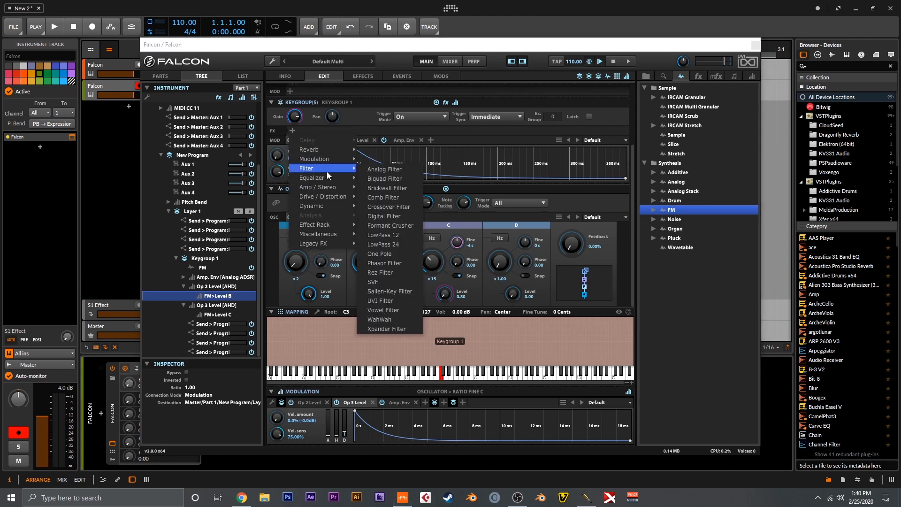
pyautogui.click(404, 219)
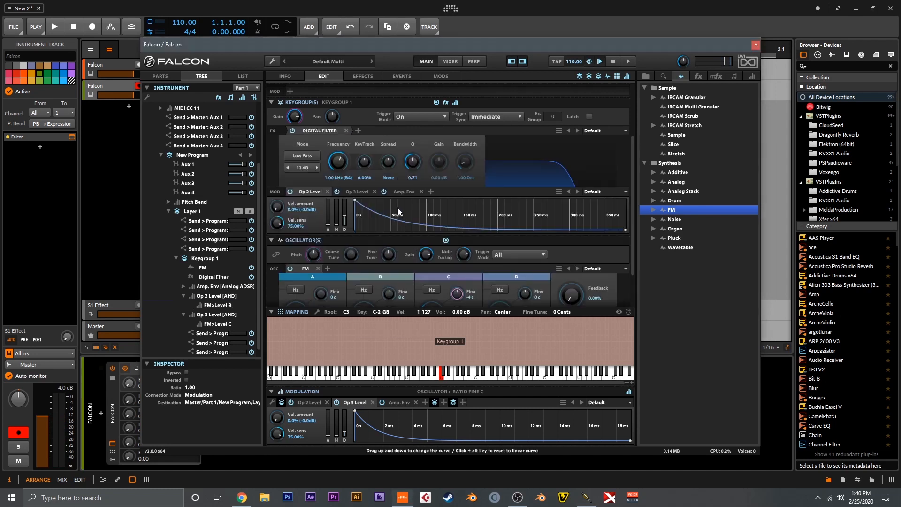
pyautogui.moveTo(336, 164); pyautogui.dragTo(339, 167)
# Modulate the Digital Filter's frequency with a new keygroup Analog ADSR envelope
pyautogui.rightClick(337, 164)
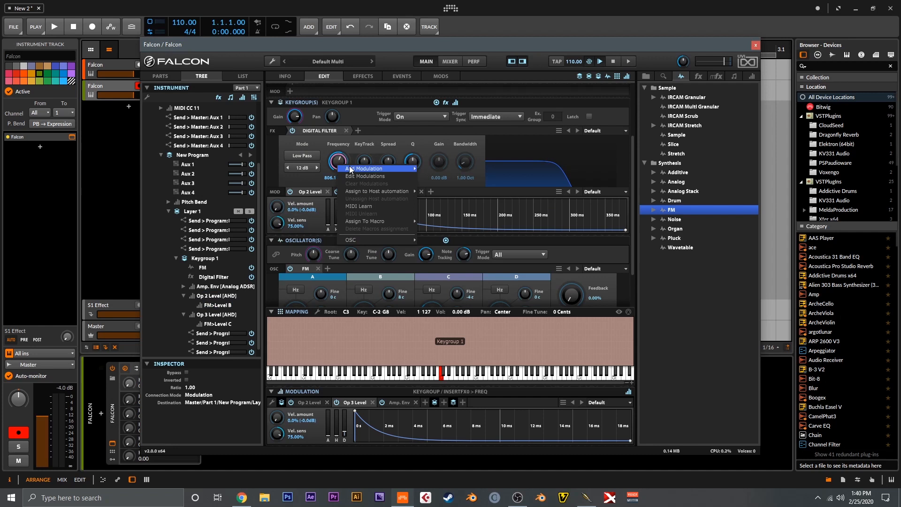
pyautogui.moveTo(376, 168)
pyautogui.moveTo(463, 312)
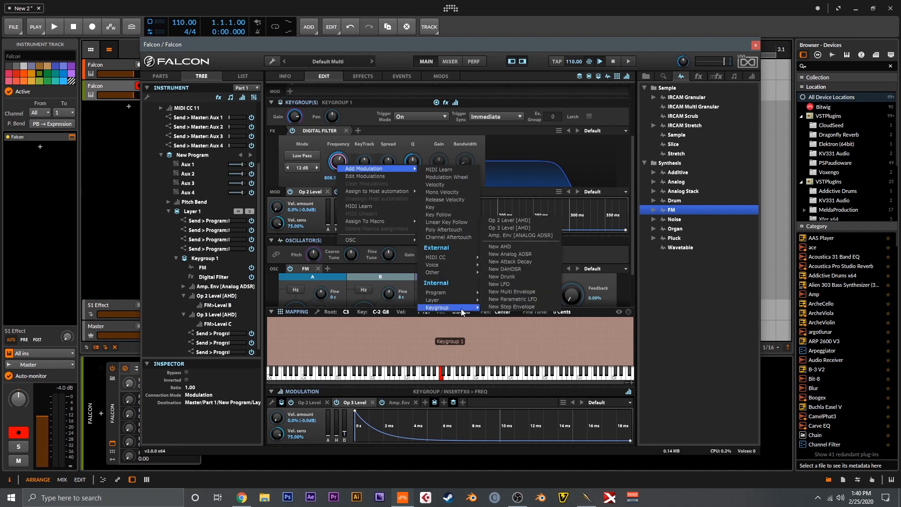
pyautogui.click(514, 254)
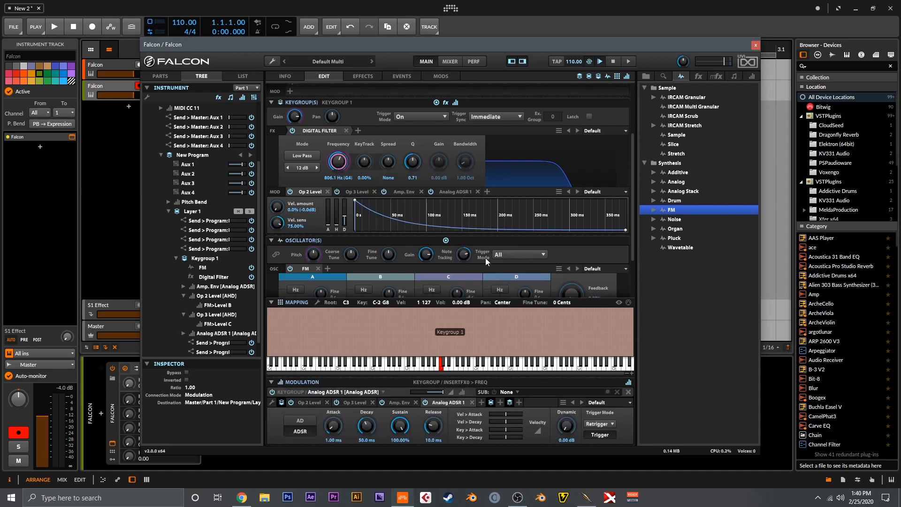
# Set the filter envelope to attack 3.63 ms, decay 126 ms and sustain 14%, with a filter frequency modulation amount of 0.31
pyautogui.click(440, 192)
pyautogui.moveTo(335, 215); pyautogui.dragTo(333, 194)
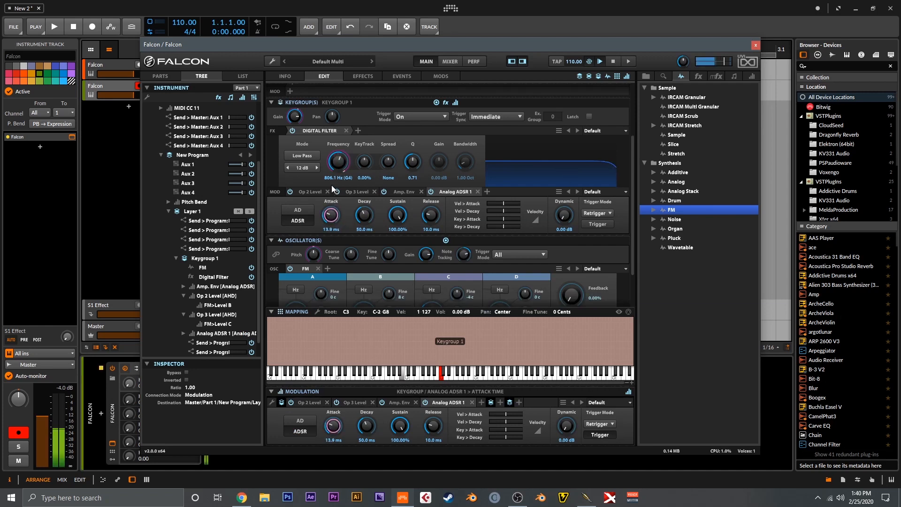
pyautogui.moveTo(397, 215); pyautogui.dragTo(428, 312)
pyautogui.moveTo(371, 217); pyautogui.dragTo(398, 218)
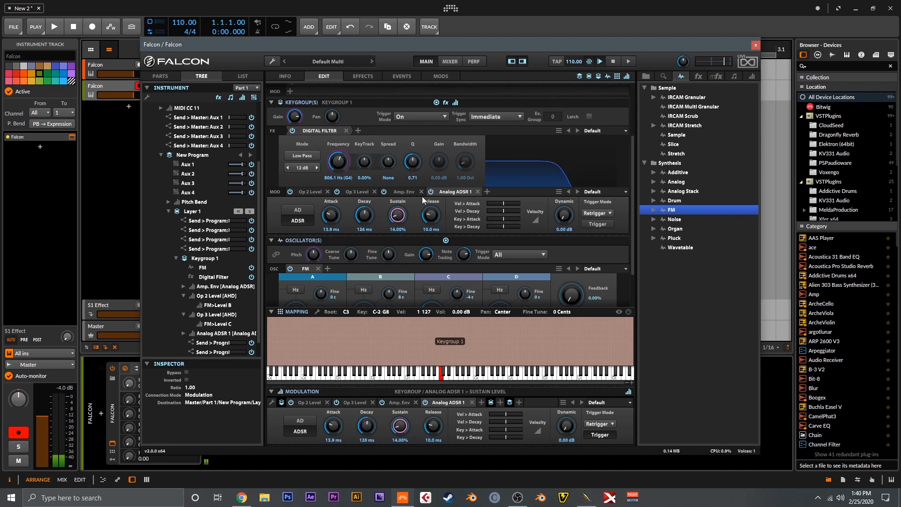
pyautogui.click(433, 402)
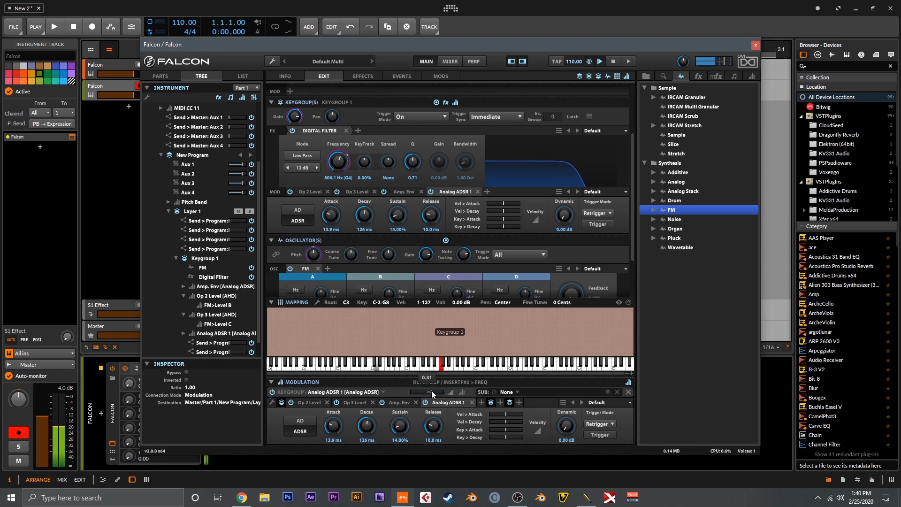
pyautogui.moveTo(332, 225); pyautogui.dragTo(333, 237)
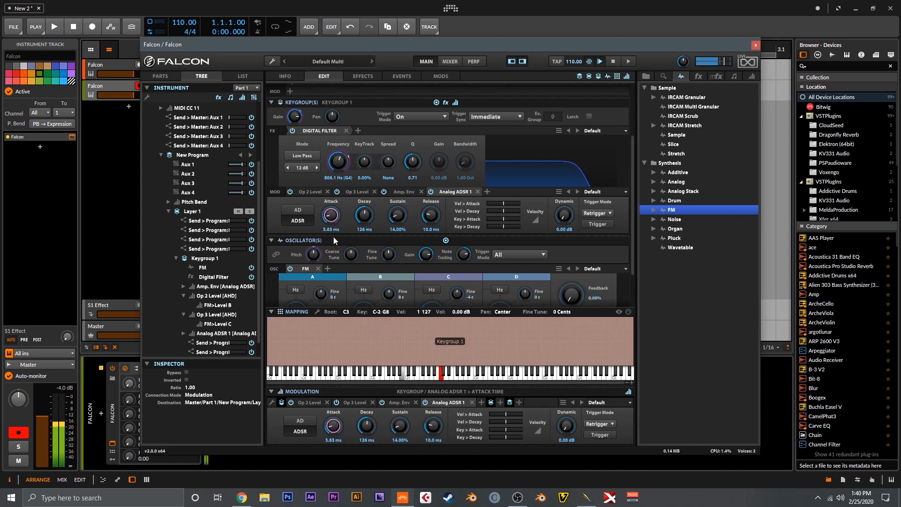
# Set the Digital Filter's Q to about 1.66, operator C to ratio 17 and level 4.00, and operator B's level to 4.08
pyautogui.moveTo(413, 162); pyautogui.dragTo(411, 148)
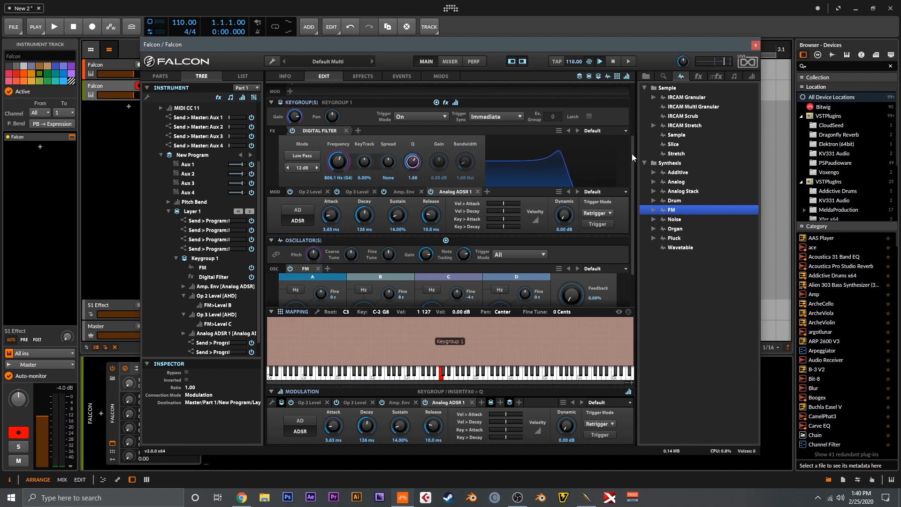
pyautogui.scroll(-2, 631, 159)
pyautogui.moveTo(364, 261); pyautogui.dragTo(395, 277)
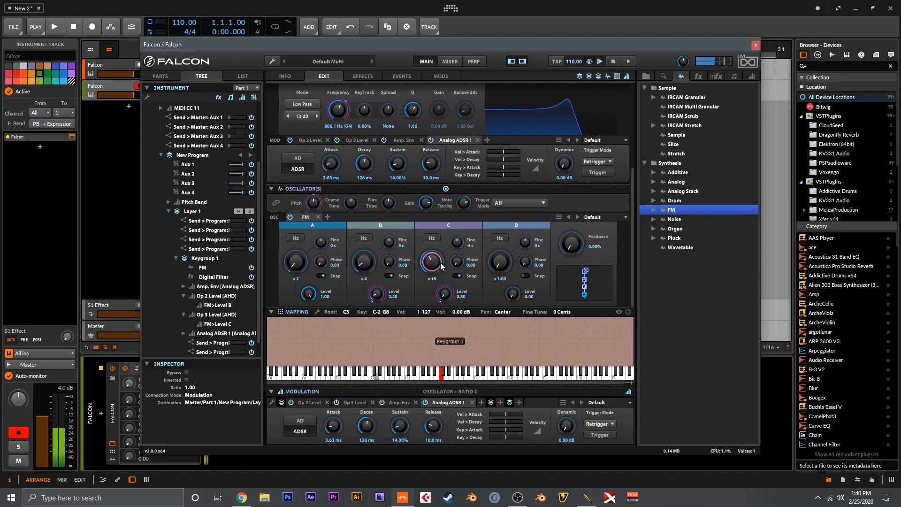
pyautogui.moveTo(452, 294); pyautogui.dragTo(441, 277)
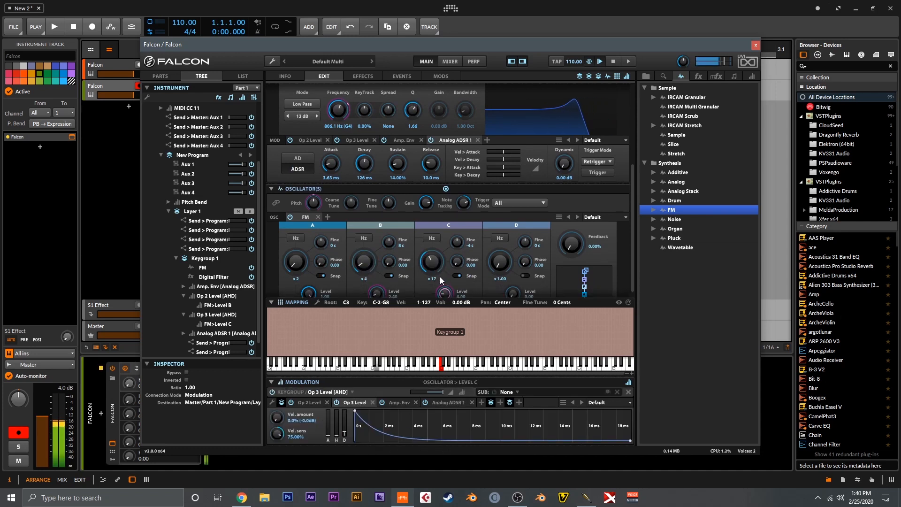
pyautogui.scroll(-1, 416, 283)
pyautogui.moveTo(378, 284); pyautogui.dragTo(377, 274)
# Try adjusting the oscillator's coarse tune and reset it to 0
pyautogui.moveTo(348, 193)
pyautogui.mouseDown()
pyautogui.moveTo(347, 183)
pyautogui.moveTo(351, 195)
pyautogui.mouseUp()
pyautogui.doubleClick(351, 195)
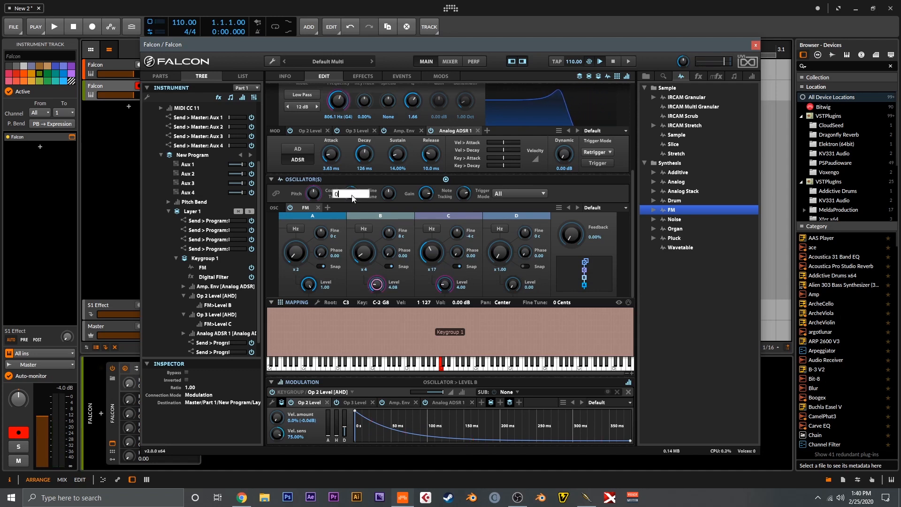
# Adjust the decay of the Op 3 Level envelope and set the Op 2 Level envelope's decay to 1.50 s
pyautogui.doubleClick(355, 134)
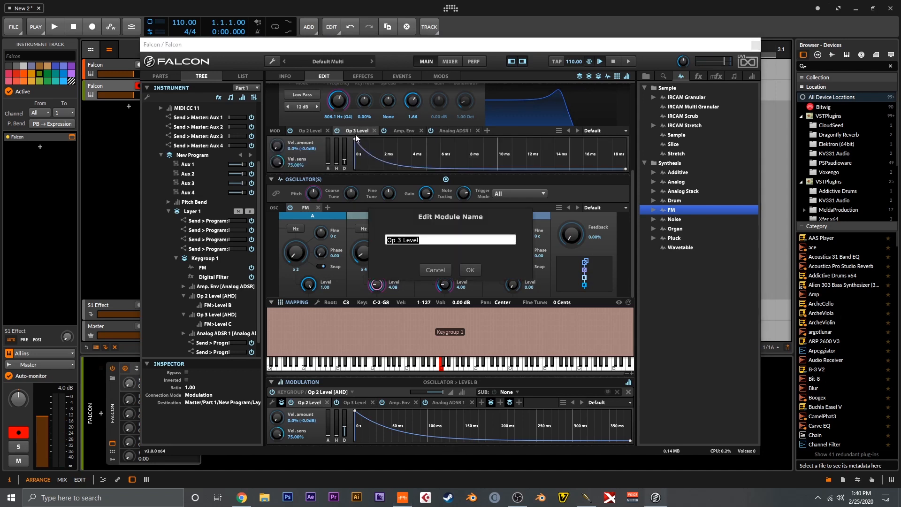
pyautogui.click(477, 270)
pyautogui.moveTo(345, 165); pyautogui.dragTo(345, 163)
pyautogui.click(310, 140)
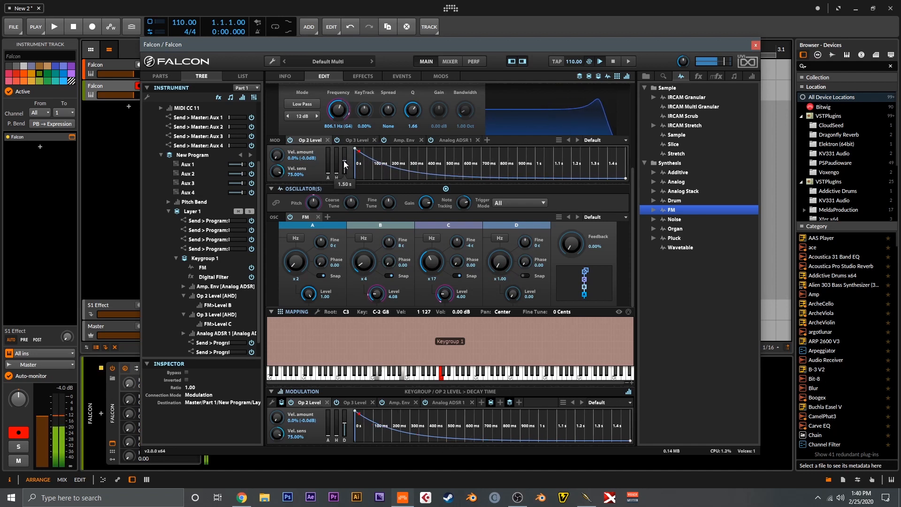
# Set the Digital Filter's Q to 0.90 and its low-pass slope to 6 dB
pyautogui.moveTo(412, 109); pyautogui.dragTo(415, 123)
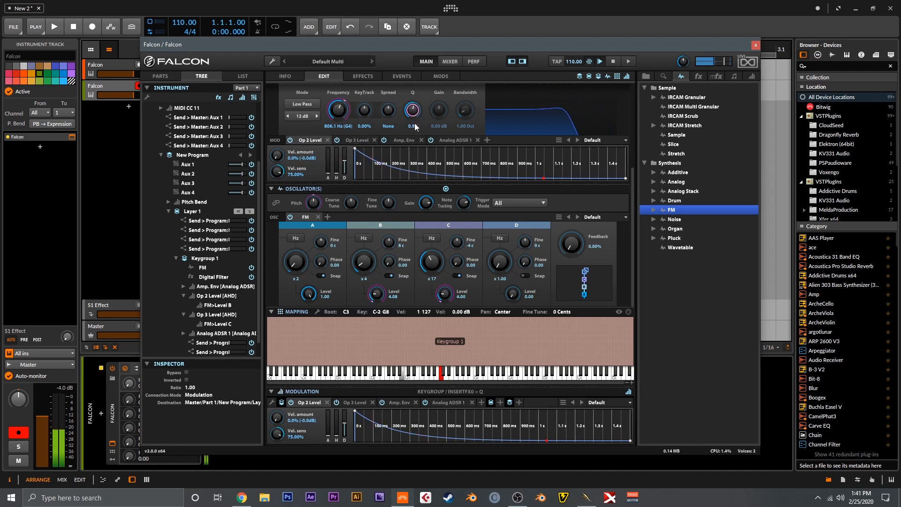
pyautogui.click(292, 116)
pyautogui.click(294, 127)
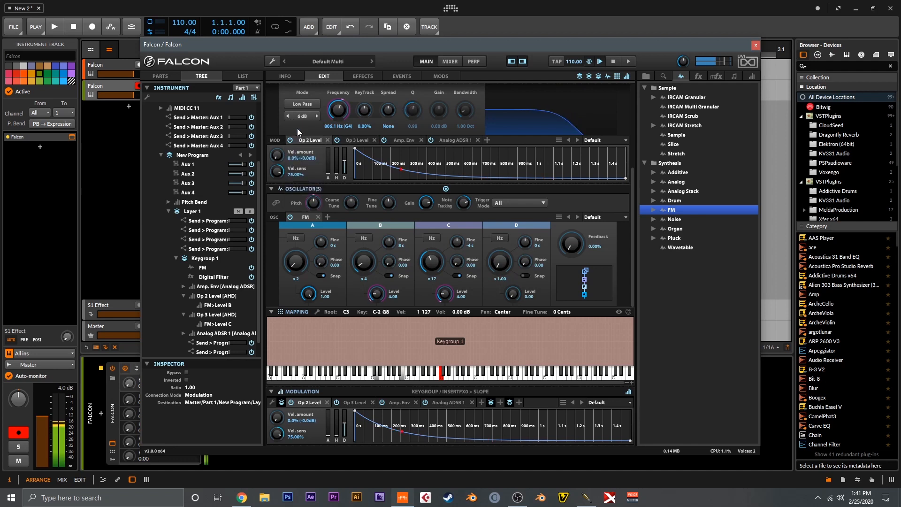
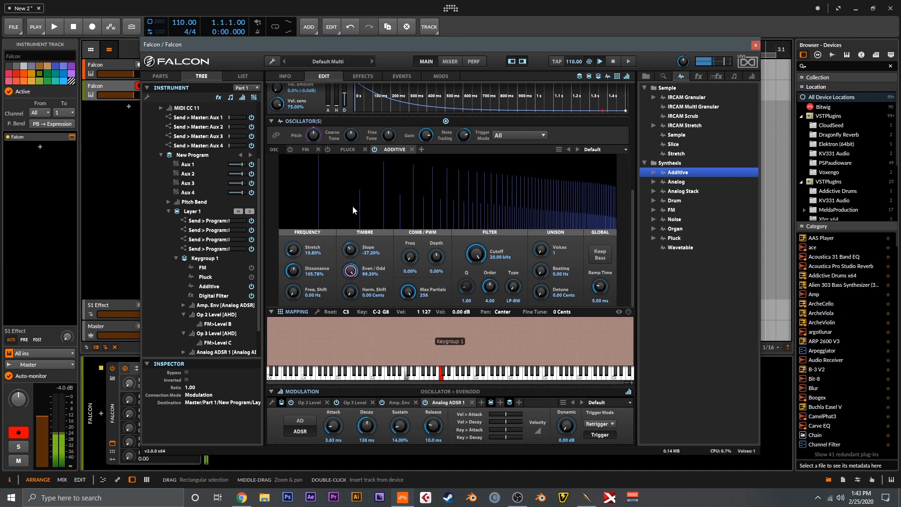
# Set the Additive oscillator's even/odd balance to 85.6%, comb frequency to 50.4%, comb depth to 23.2% and filter cutoff to 3.81 kHz
pyautogui.moveTo(353, 214); pyautogui.dragTo(353, 223)
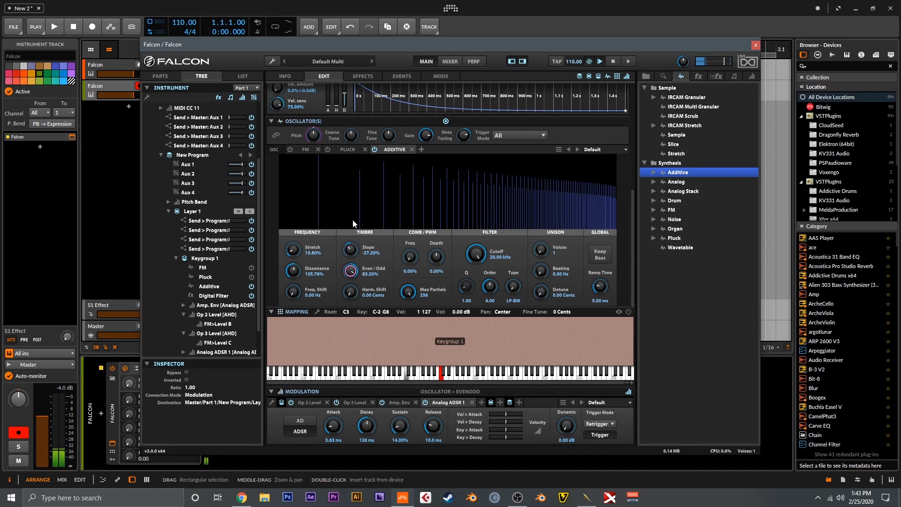
pyautogui.moveTo(410, 256); pyautogui.dragTo(410, 223)
pyautogui.moveTo(436, 256); pyautogui.dragTo(479, 286)
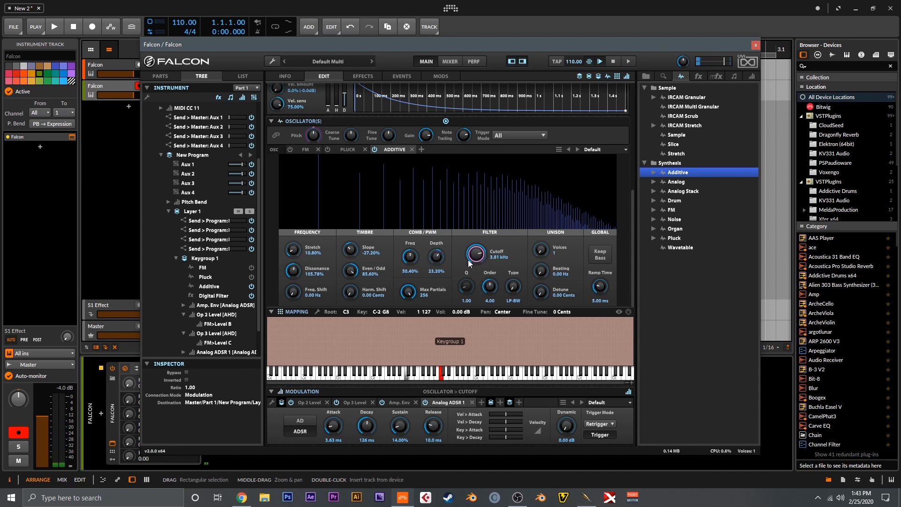
# Give the Additive oscillator 3 unison voices with a detune of 7.20 cents
pyautogui.click(543, 251)
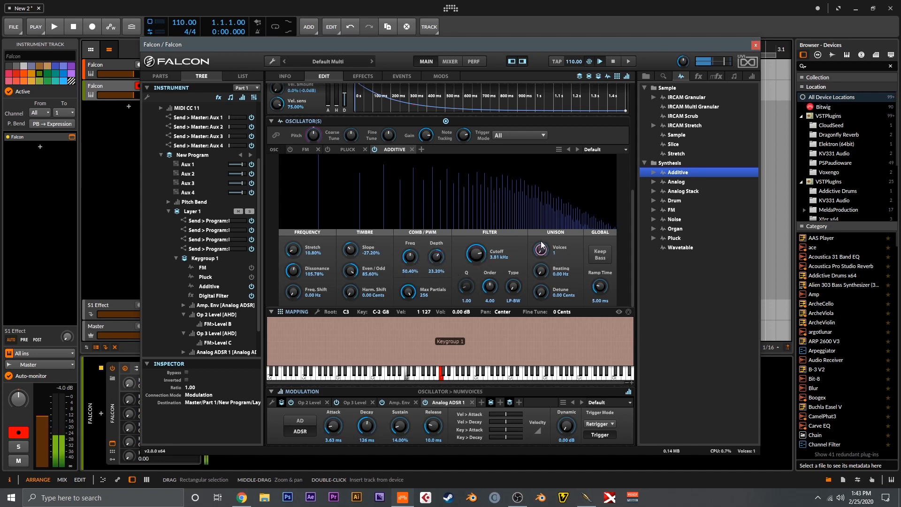
pyautogui.moveTo(539, 235); pyautogui.dragTo(536, 216)
pyautogui.moveTo(545, 294); pyautogui.dragTo(538, 274)
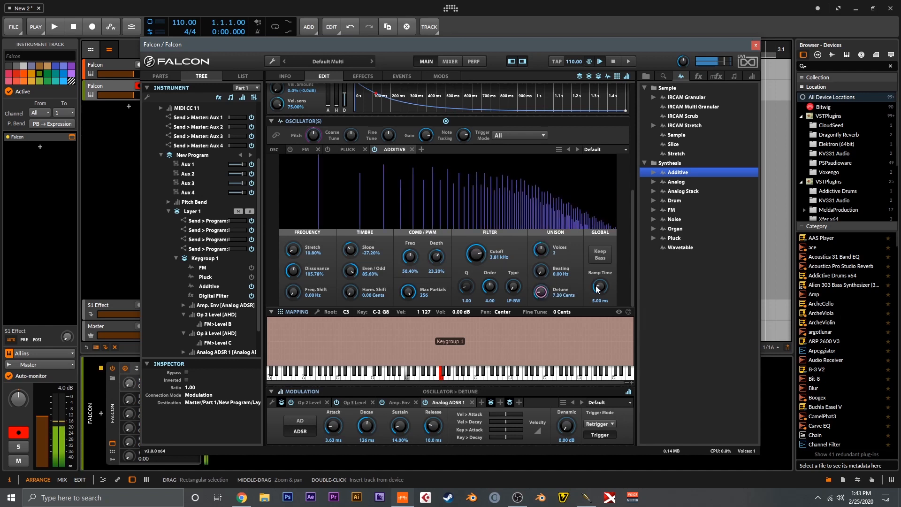
# Set the Additive oscillator's stretch to 3.6%, slope to -33.6%, comb frequency to 42.8% and comb depth to 54.4%
pyautogui.moveTo(410, 258); pyautogui.dragTo(409, 256)
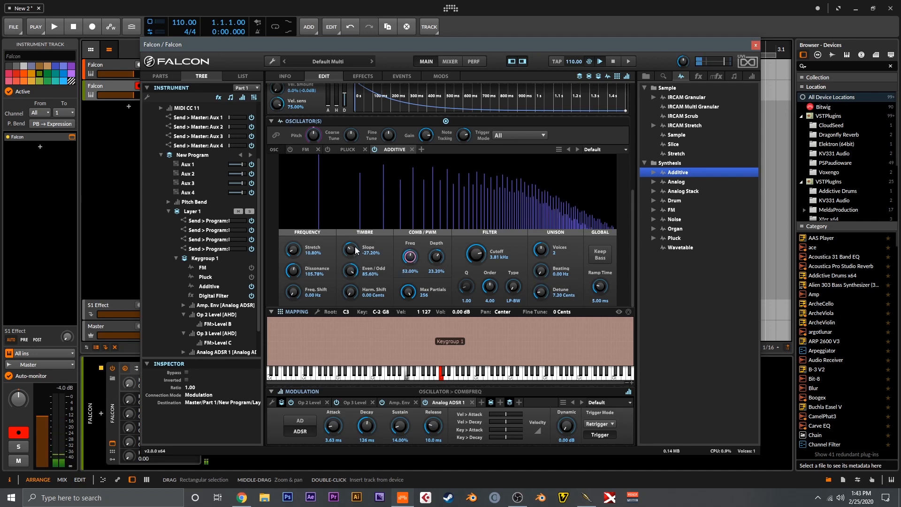
pyautogui.moveTo(298, 255); pyautogui.dragTo(297, 258)
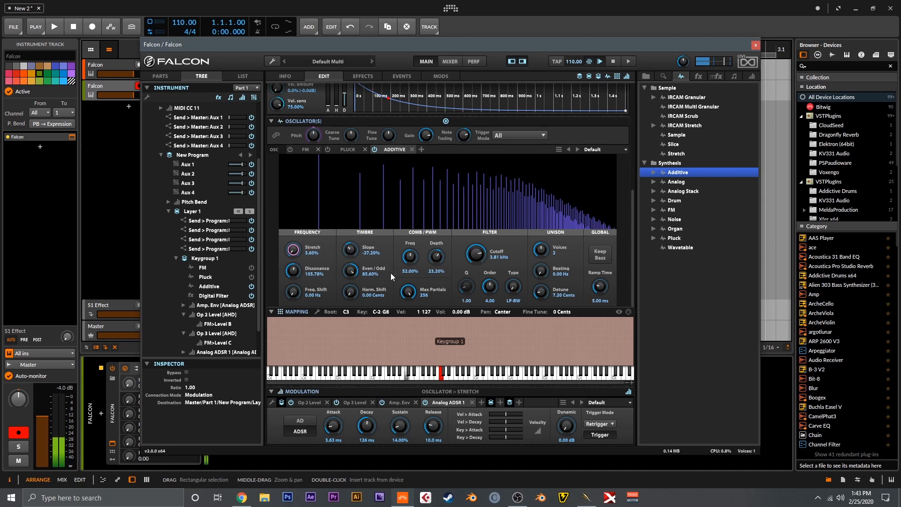
pyautogui.moveTo(293, 290); pyautogui.dragTo(296, 302)
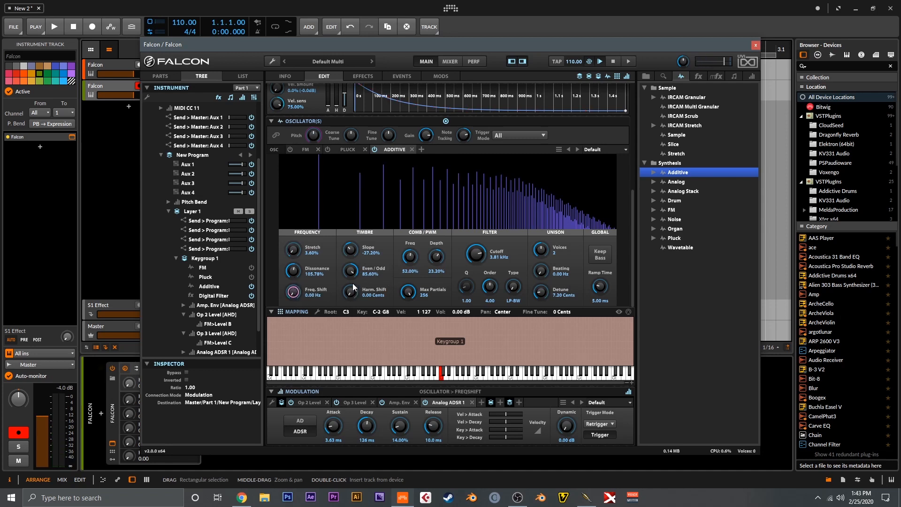
pyautogui.moveTo(353, 259)
pyautogui.mouseDown()
pyautogui.moveTo(353, 277)
pyautogui.moveTo(352, 253)
pyautogui.mouseUp()
pyautogui.moveTo(409, 256); pyautogui.dragTo(438, 243)
# Set the Additive oscillator's filter cutoff to 2.08 kHz and order to 5.14, and adjust the Digital Filter's frequency
pyautogui.moveTo(419, 292); pyautogui.dragTo(420, 322)
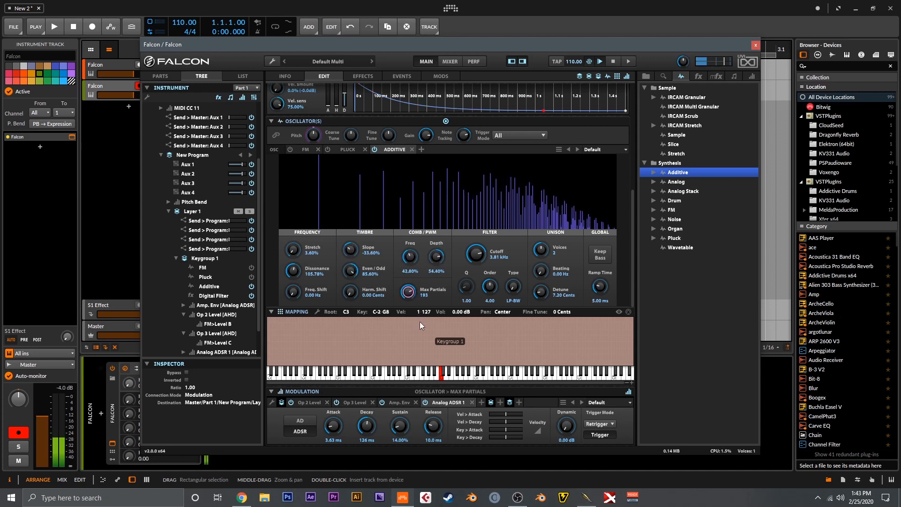
pyautogui.moveTo(437, 372); pyautogui.dragTo(495, 308)
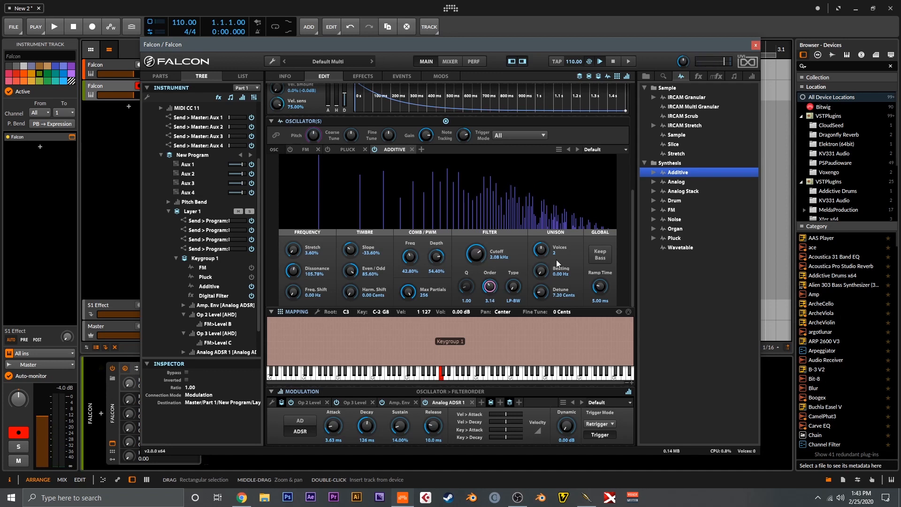
pyautogui.scroll(5, 634, 249)
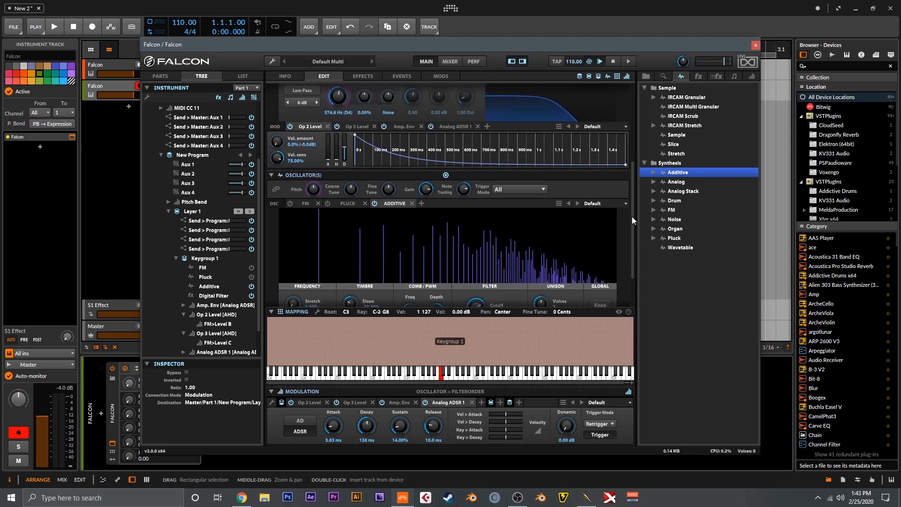
pyautogui.moveTo(343, 243); pyautogui.dragTo(348, 215)
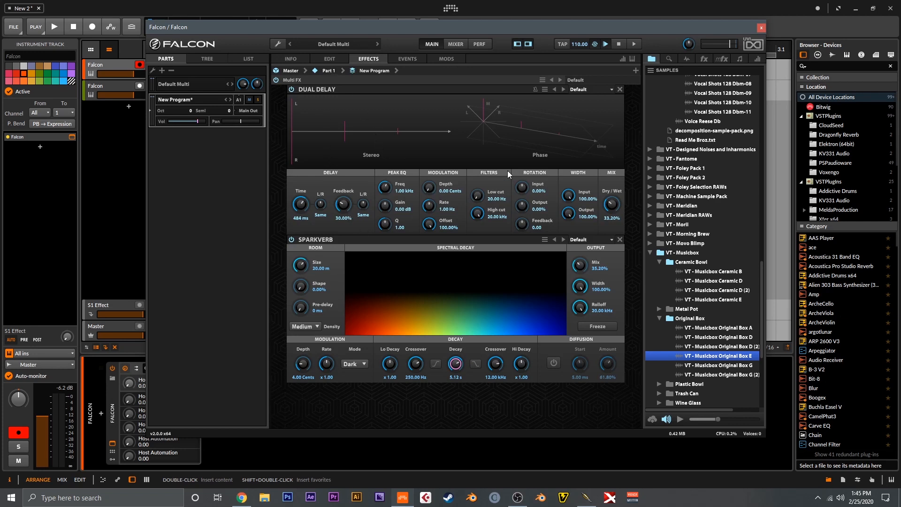
# Insert a Diode Clipper effect between the Dual Delay and Sparkverb and set its drive to 3.73 dB
pyautogui.click(688, 58)
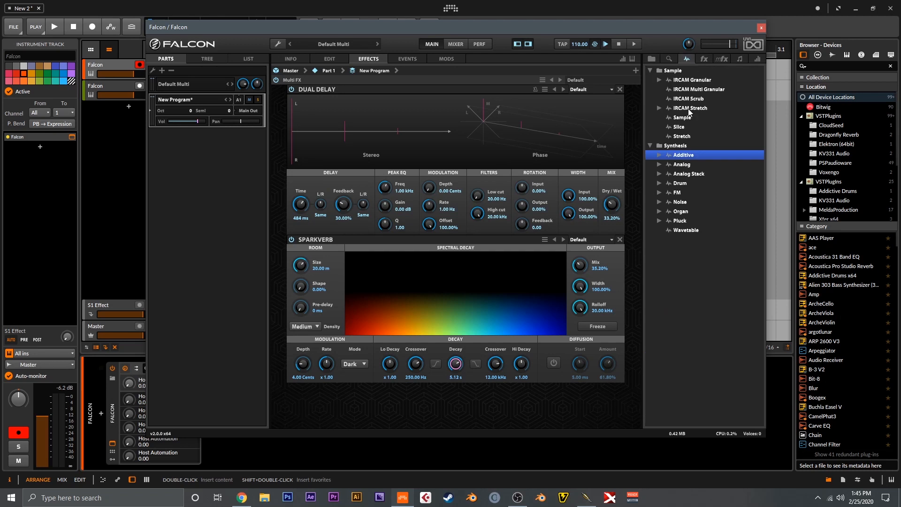
pyautogui.click(709, 61)
pyautogui.scroll(-5, 706, 287)
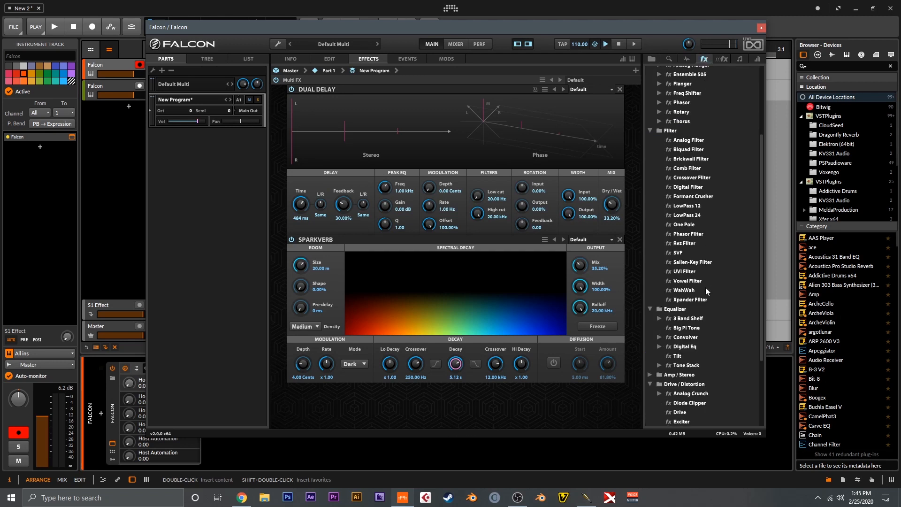
pyautogui.moveTo(699, 330); pyautogui.dragTo(455, 248)
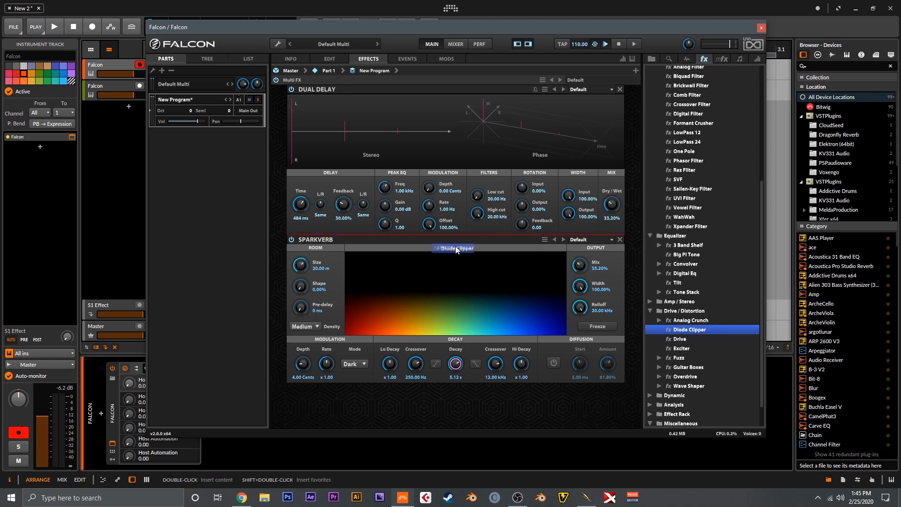
pyautogui.moveTo(453, 291); pyautogui.dragTo(446, 251)
pyautogui.moveTo(314, 283); pyautogui.dragTo(311, 272)
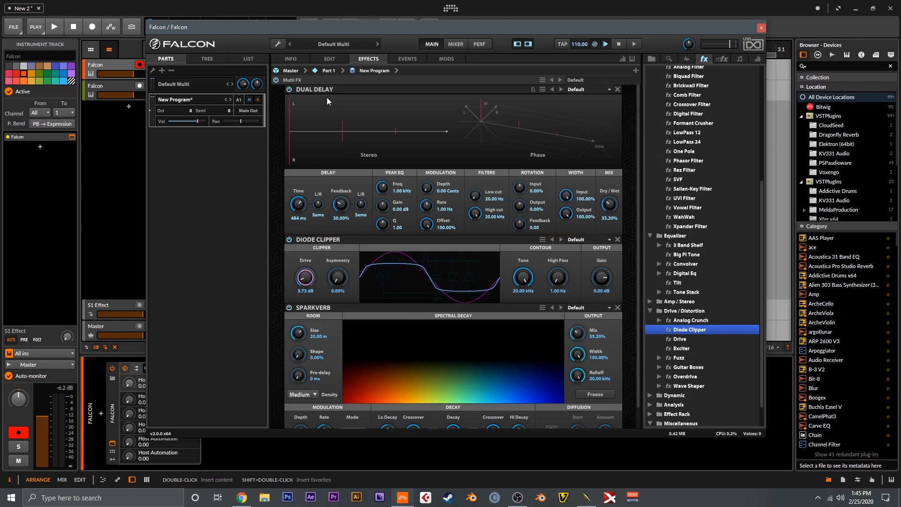
# Review the music-box program's Trem, Trem Speed and Filter macros
pyautogui.click(330, 59)
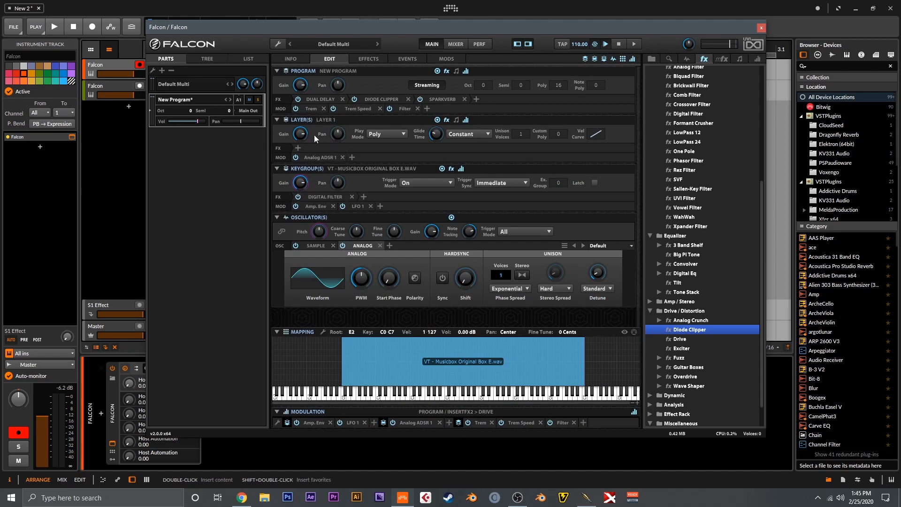
pyautogui.click(309, 111)
pyautogui.click(308, 111)
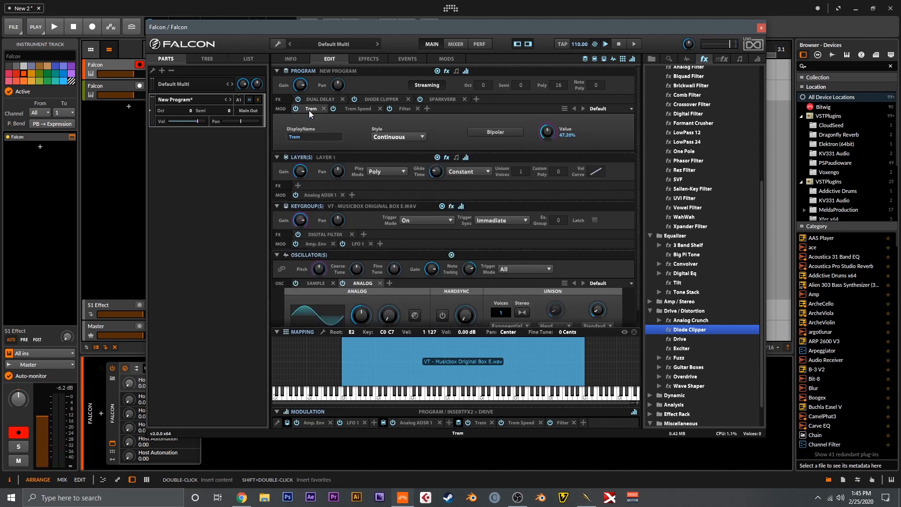
pyautogui.click(360, 108)
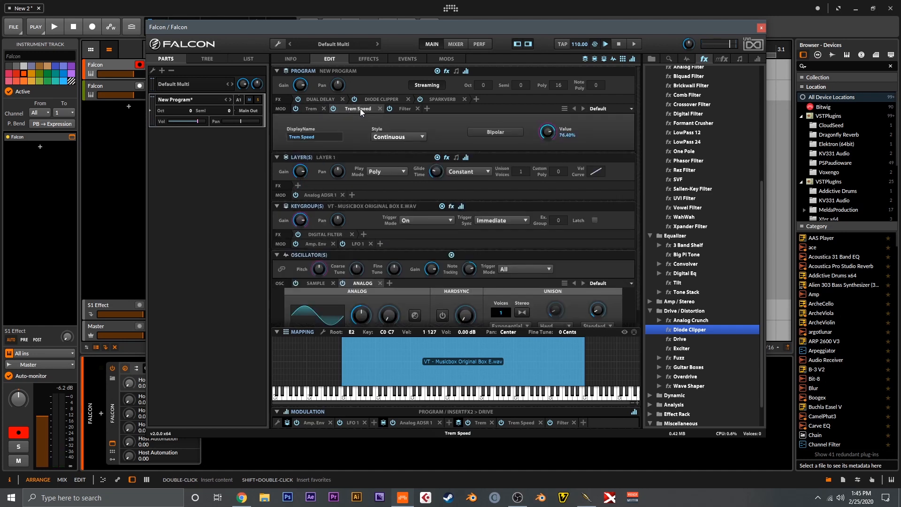
pyautogui.click(402, 110)
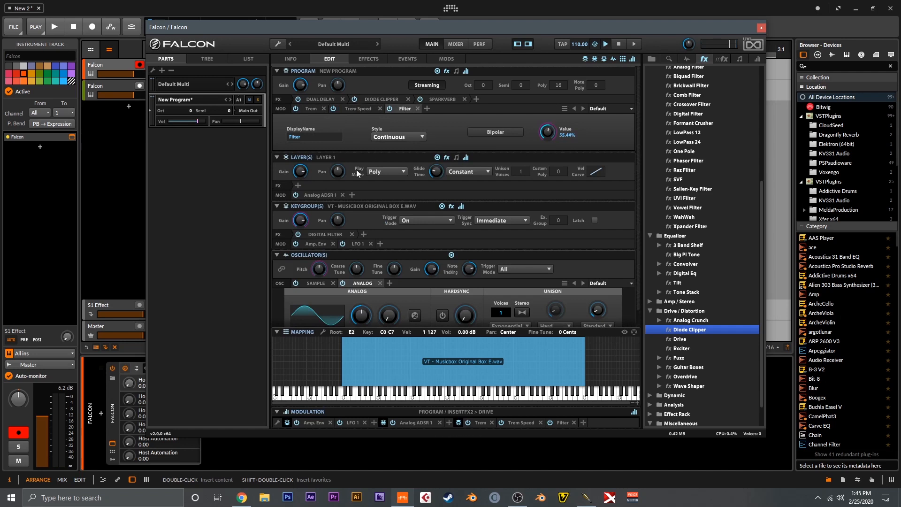
# Inspect the macro modulation on LFO 1's frequency and set the LFO's depth to about 50.7%
pyautogui.click(359, 245)
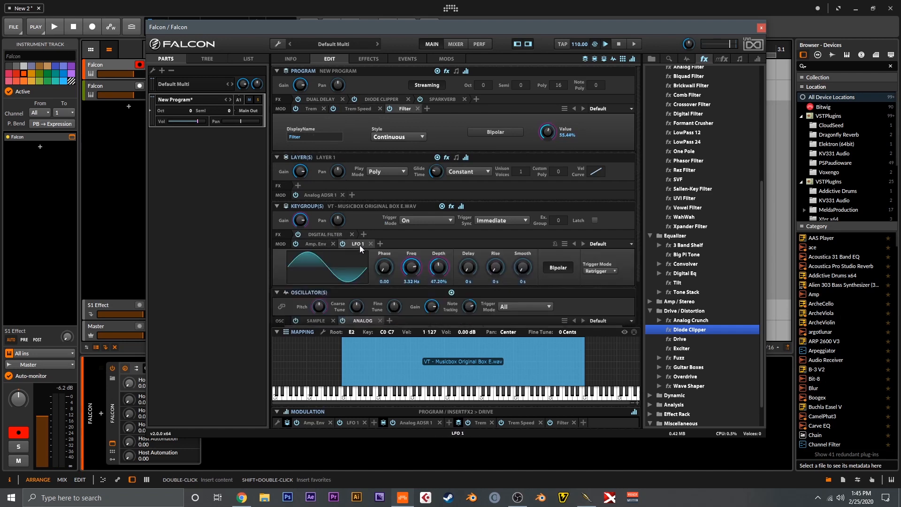
pyautogui.rightClick(419, 271)
pyautogui.moveTo(418, 266)
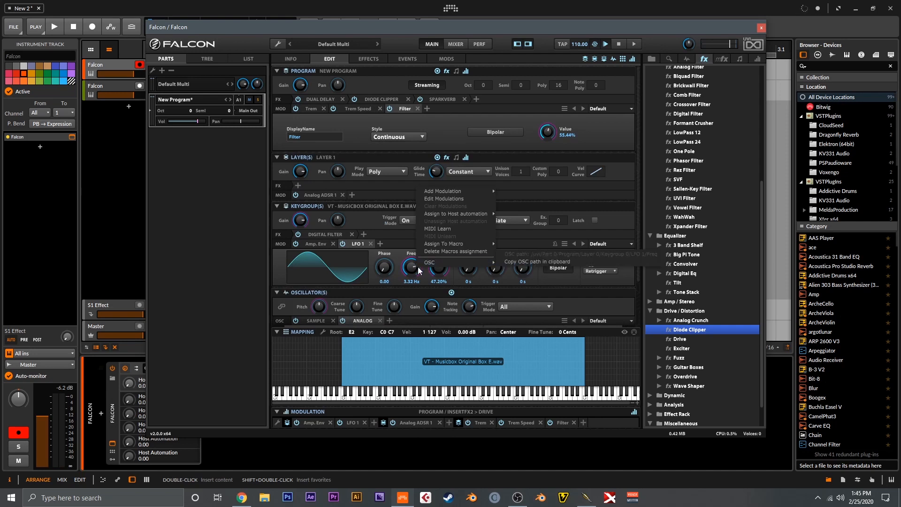
pyautogui.click(395, 252)
pyautogui.scroll(-2, 437, 253)
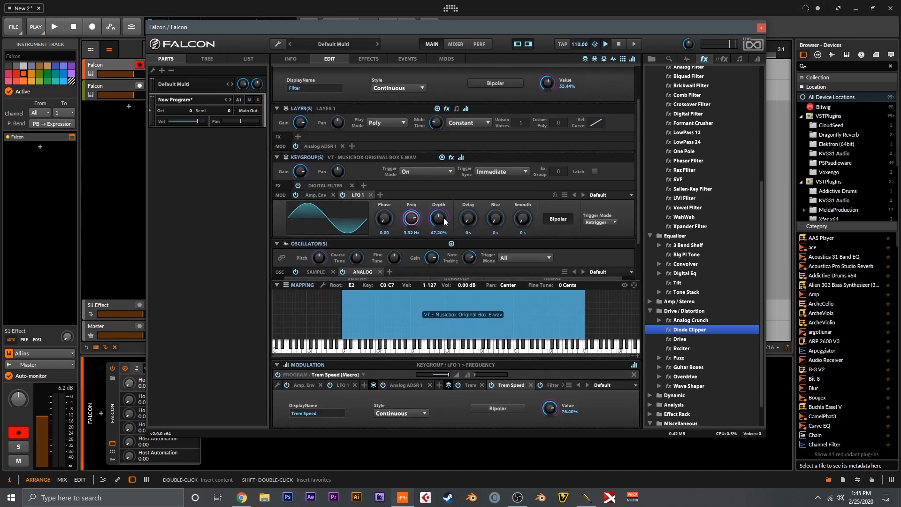
pyautogui.moveTo(445, 222); pyautogui.dragTo(442, 215)
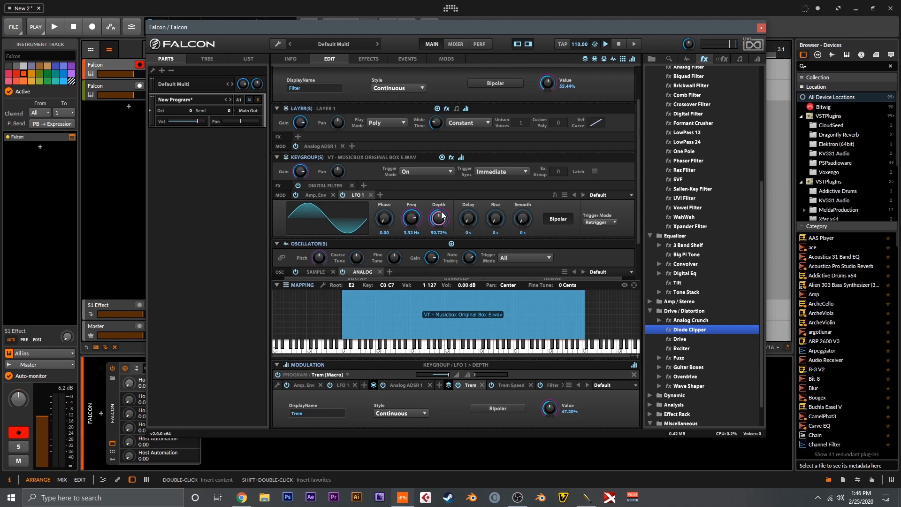
# Examine the keygroup's Digital Filter settings and return to the program's macro knobs
pyautogui.scroll(2, 441, 215)
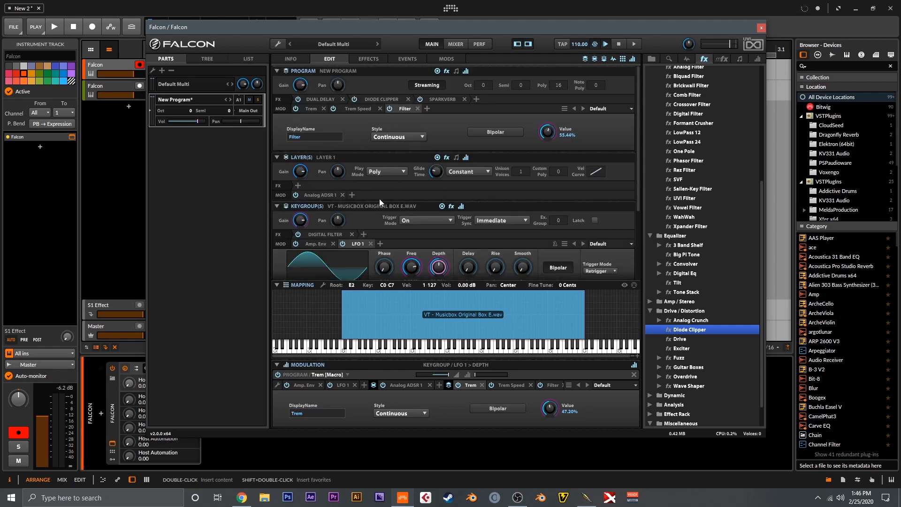
pyautogui.click(336, 231)
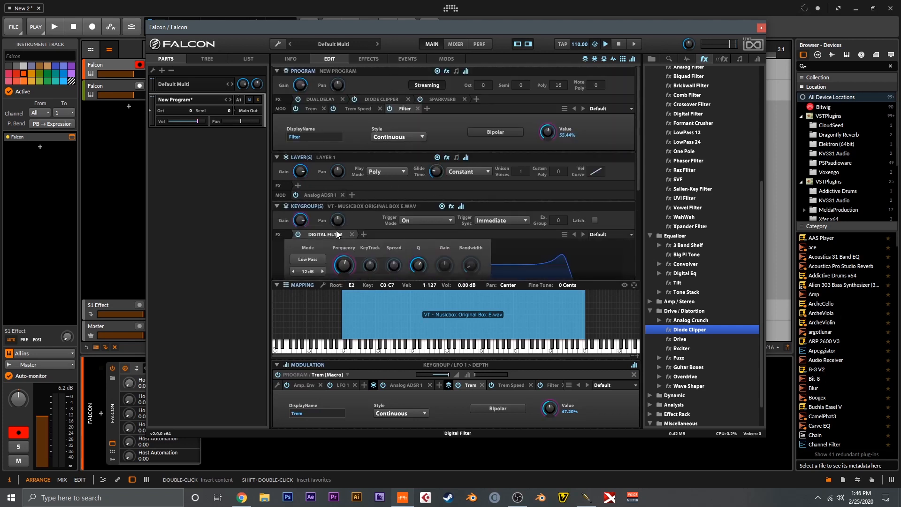
pyautogui.scroll(-2, 347, 231)
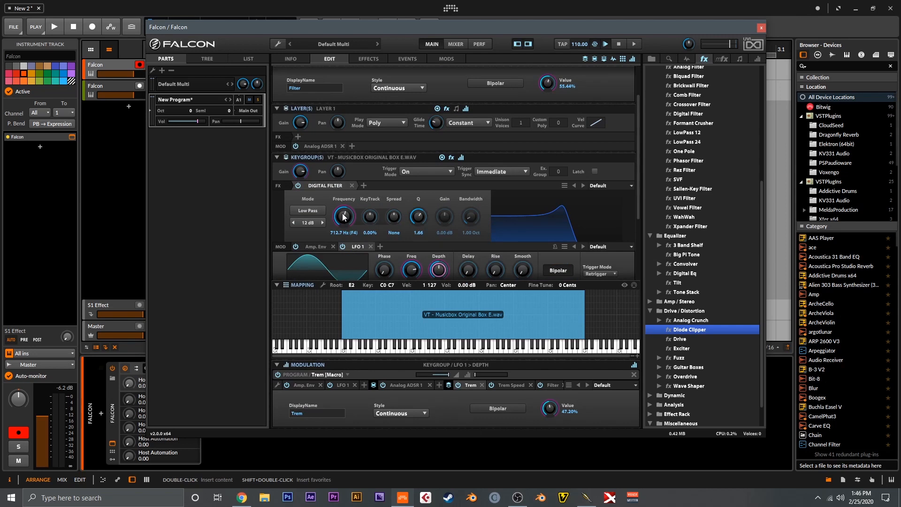
pyautogui.click(291, 57)
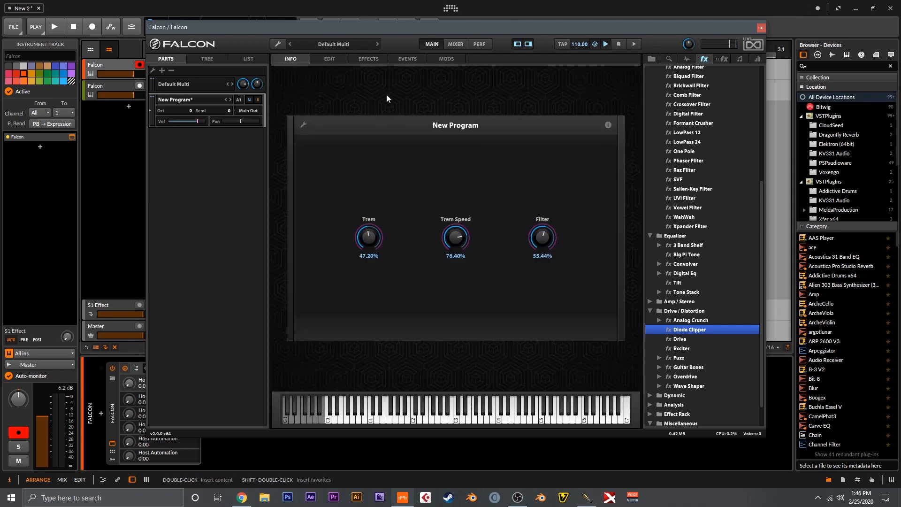
# Assign the Dual Delay's Time and Dry/Wet controls each to a new macro
pyautogui.click(371, 60)
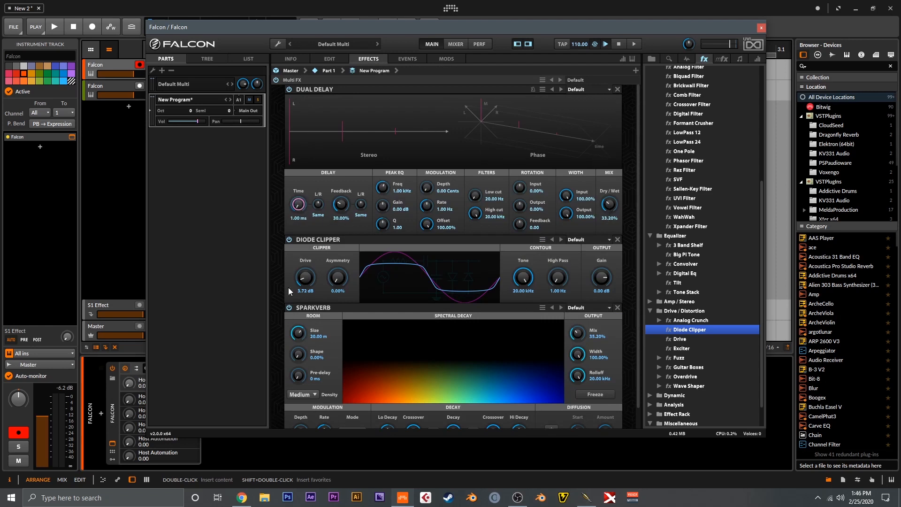
pyautogui.rightClick(298, 206)
pyautogui.moveTo(339, 259)
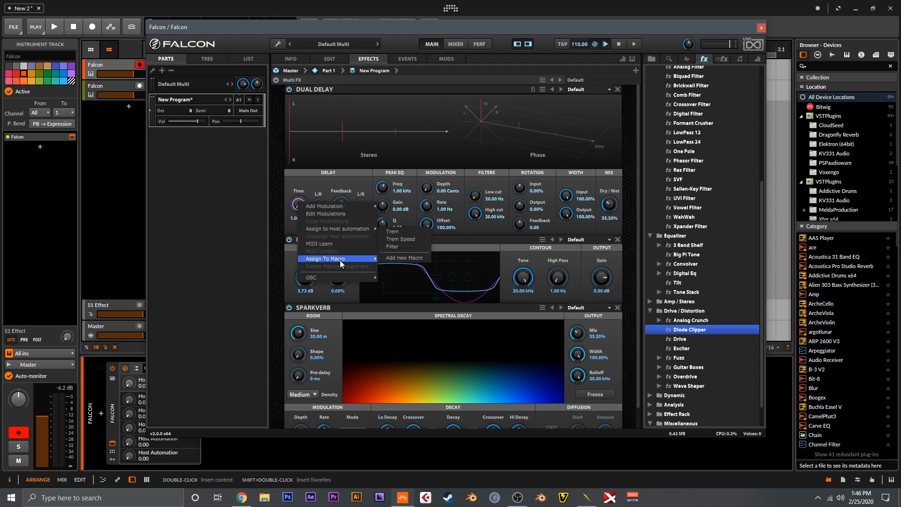
pyautogui.click(412, 261)
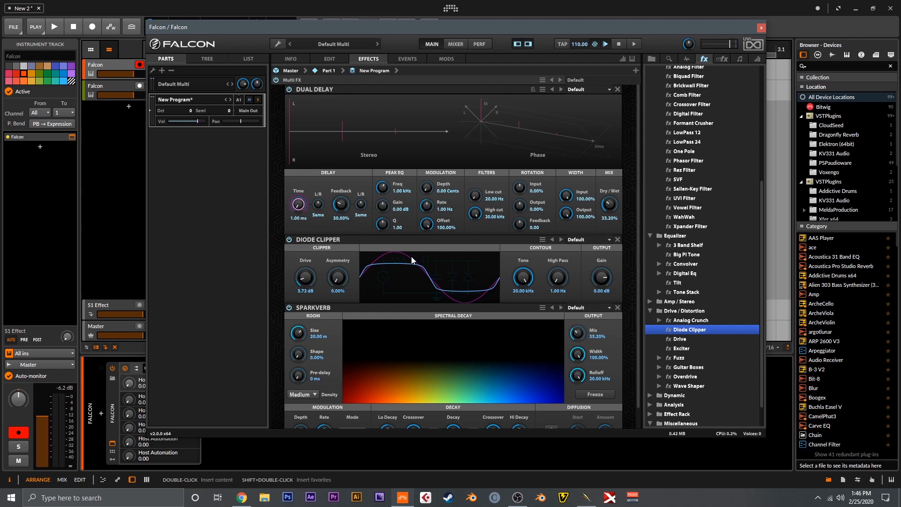
pyautogui.rightClick(609, 205)
pyautogui.moveTo(577, 261)
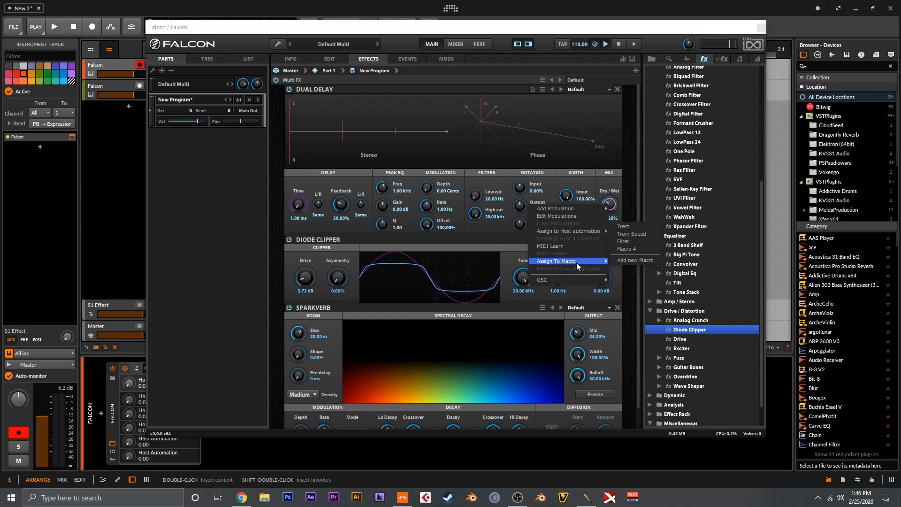
pyautogui.click(632, 261)
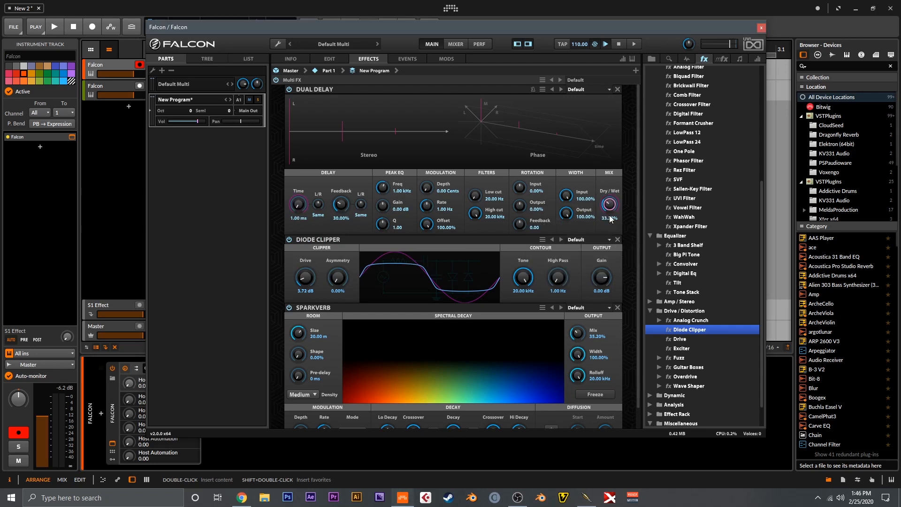
# Assign the Diode Clipper's Drive control to a new macro
pyautogui.scroll(-1, 618, 261)
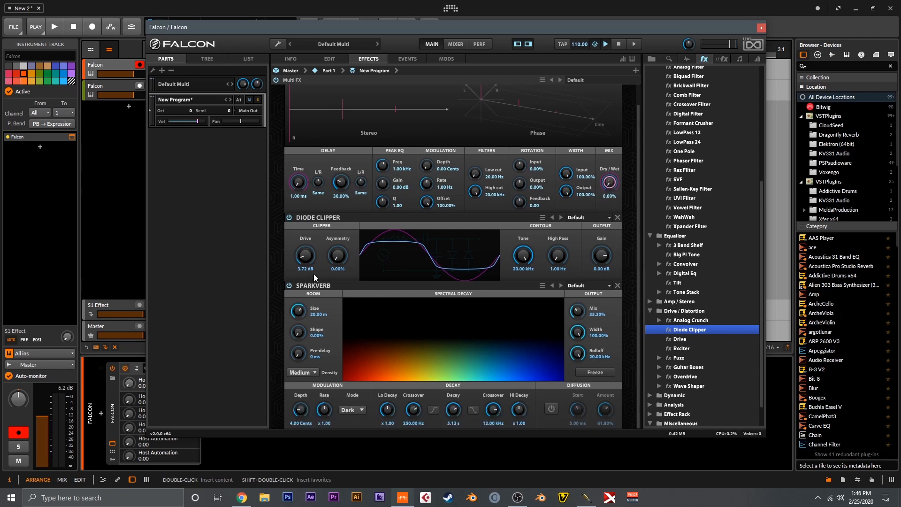
pyautogui.rightClick(304, 262)
pyautogui.moveTo(329, 236)
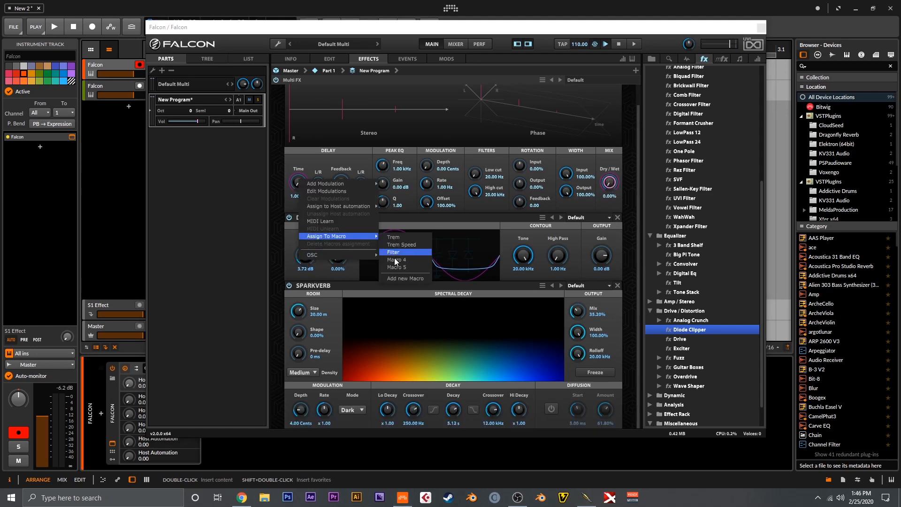
pyautogui.click(405, 278)
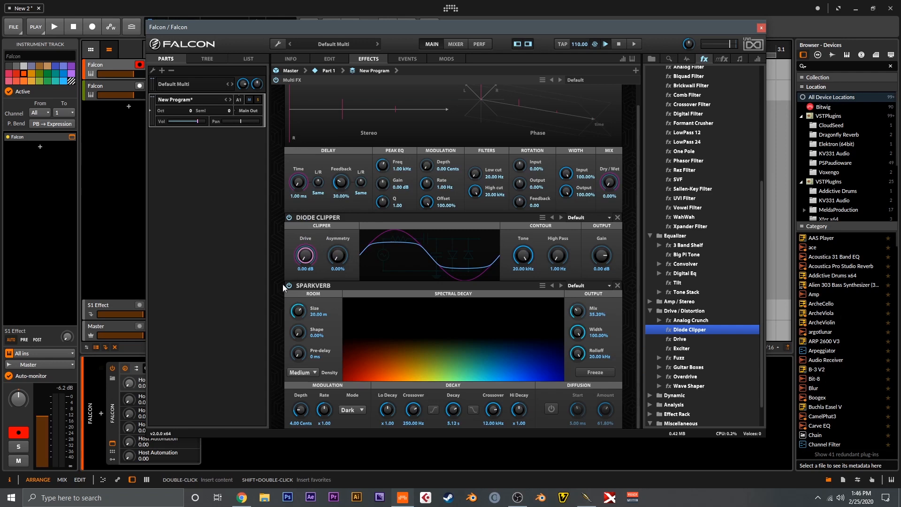
# Set the Sparkverb's Decay to about 2.84 s and assign its Mix control to a new macro
pyautogui.moveTo(453, 409); pyautogui.dragTo(458, 418)
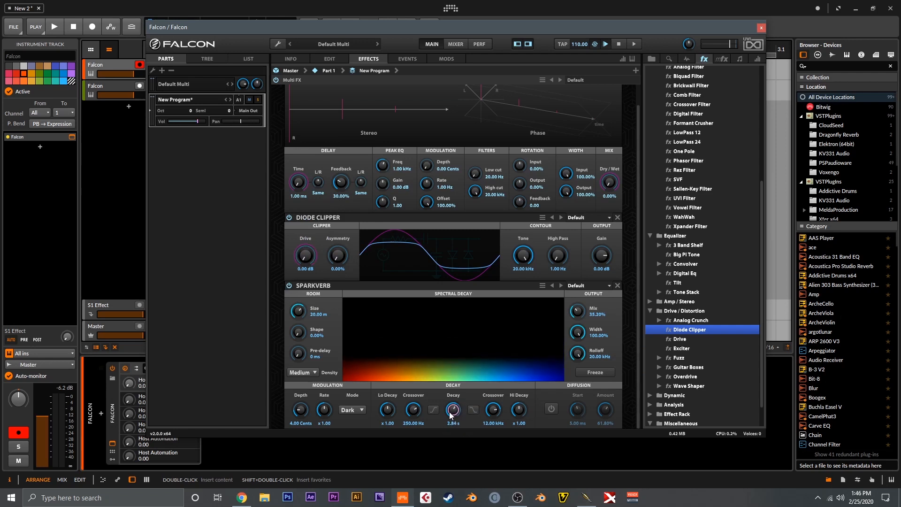
pyautogui.doubleClick(581, 315)
pyautogui.rightClick(580, 310)
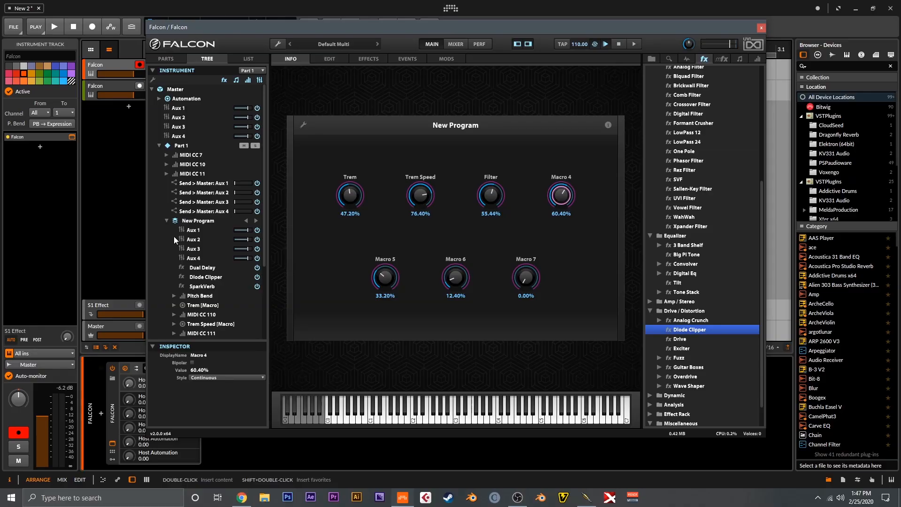
# Check in the program tree what Macro 4 controls and rename it as Delay Time
pyautogui.scroll(-3, 187, 254)
pyautogui.click(198, 260)
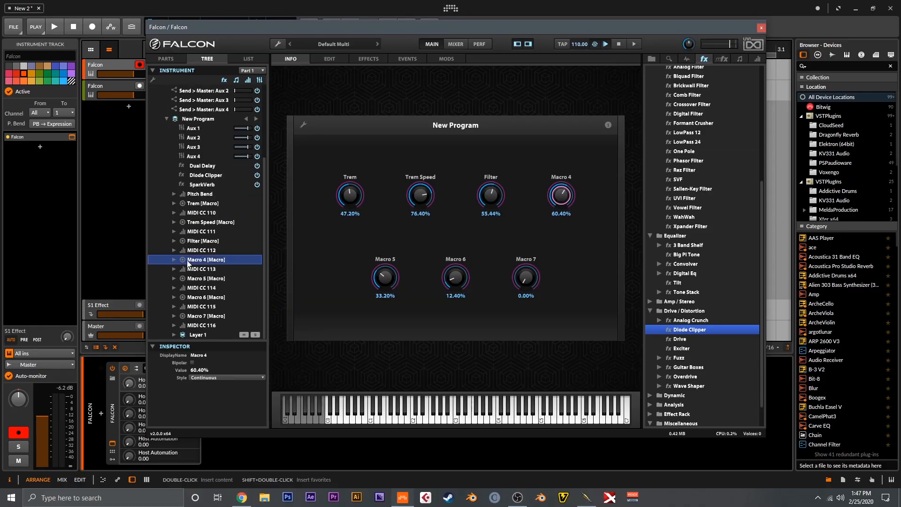
pyautogui.click(174, 260)
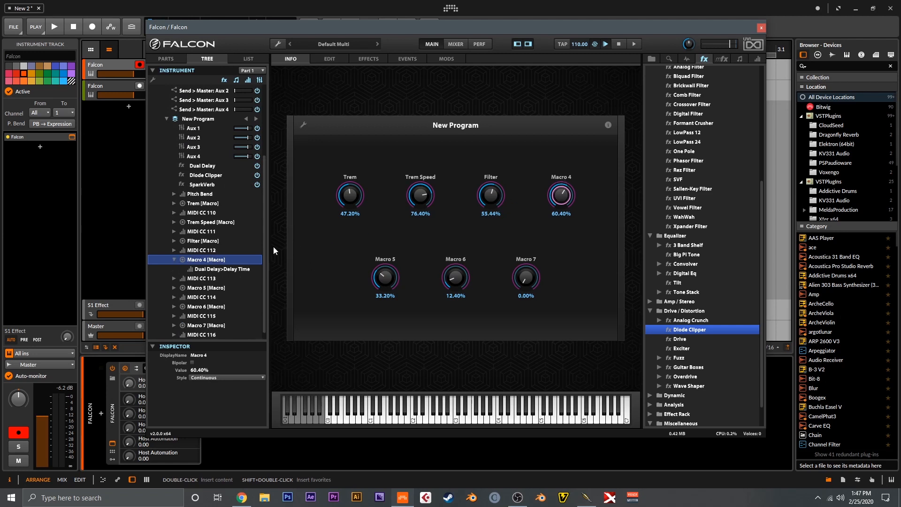
pyautogui.doubleClick(206, 261)
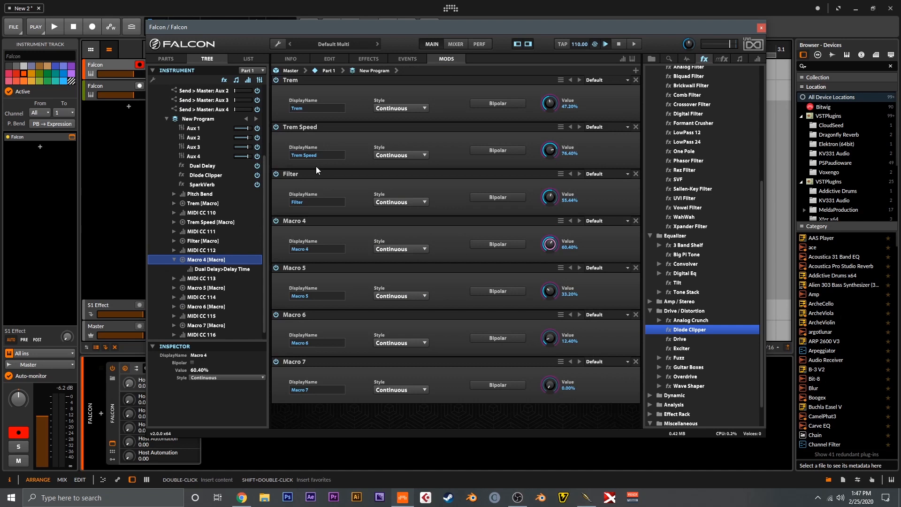
pyautogui.doubleClick(306, 252)
pyautogui.write('Delay Time')
pyautogui.press('Return')
# Check the targets of Macro 5 and Macro 6 and rename them as Delay Mix and Drive
pyautogui.click(174, 288)
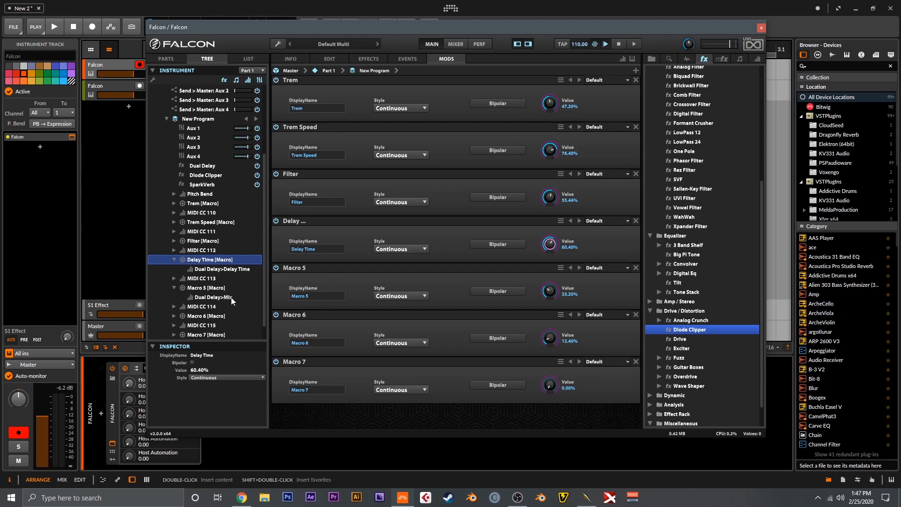
pyautogui.doubleClick(317, 297)
pyautogui.write('Delay Mix')
pyautogui.press('Return')
pyautogui.click(174, 318)
pyautogui.write('Drive')
# Check the target of Macro 7 in the program tree and rename it as Reverb Mix
pyautogui.scroll(-1, 219, 301)
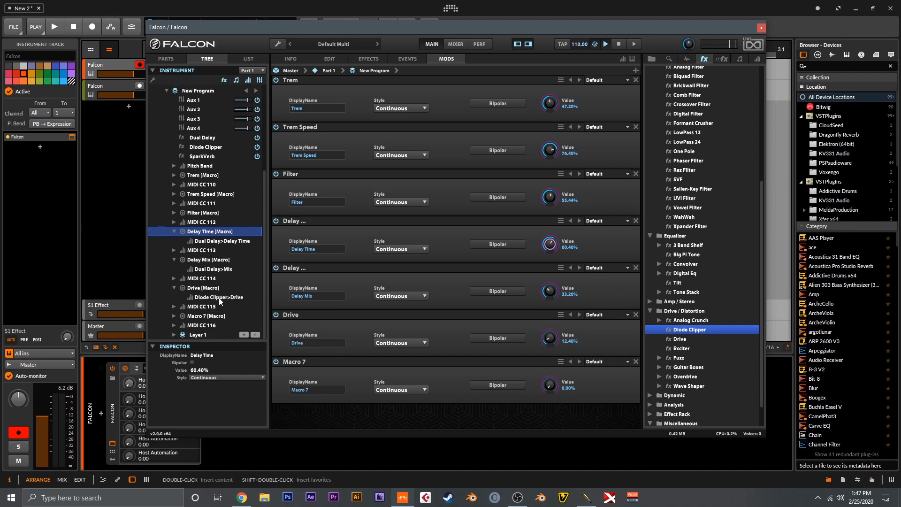
pyautogui.click(175, 316)
pyautogui.doubleClick(330, 387)
pyautogui.write('R')
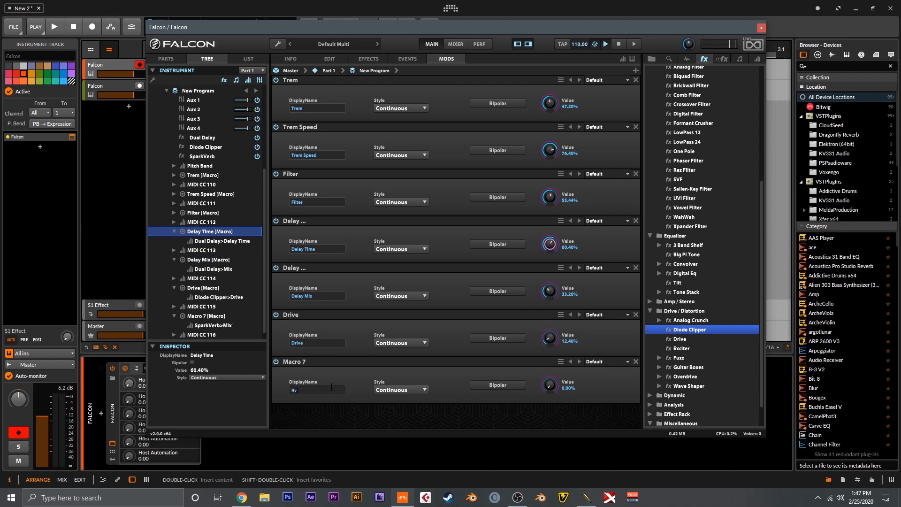
pyautogui.write('everb Mix')
pyautogui.press('Return')
# Return to the program's macro page and turn all the macros down to 0%
pyautogui.click(293, 60)
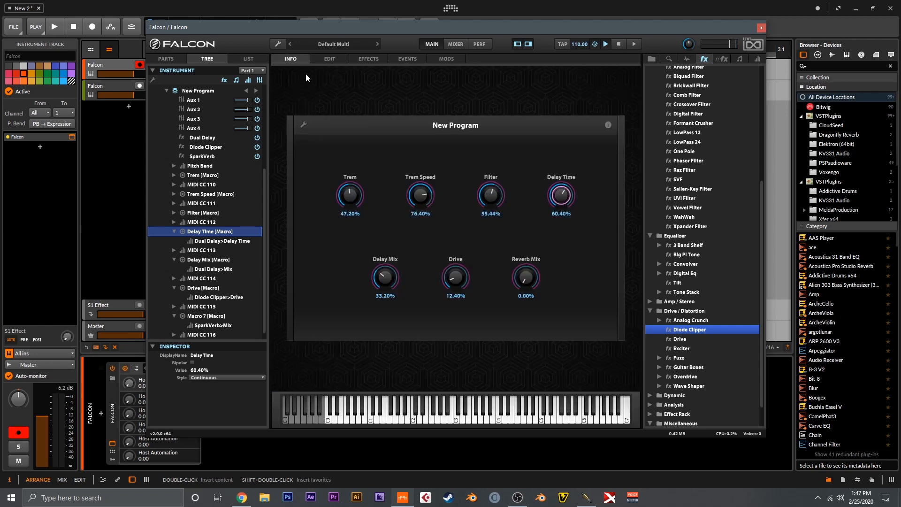
pyautogui.click(173, 60)
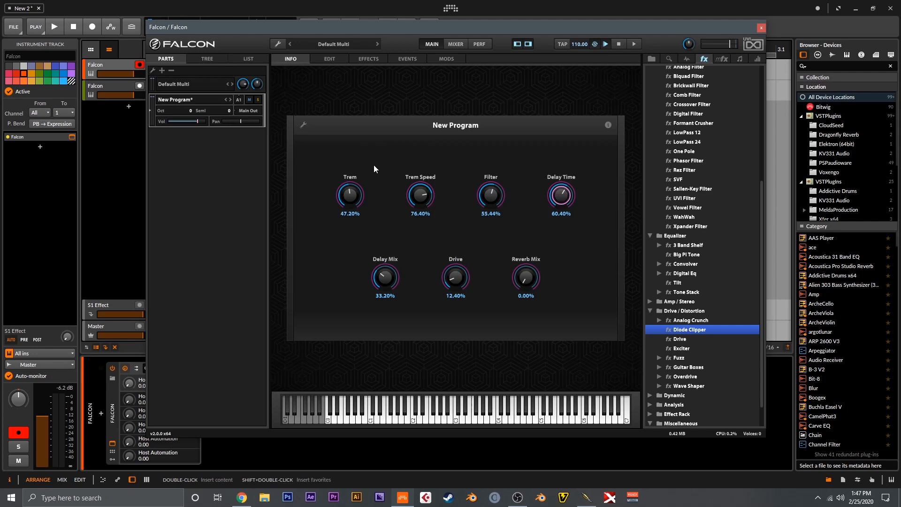
pyautogui.moveTo(350, 190); pyautogui.dragTo(371, 249)
pyautogui.moveTo(423, 194); pyautogui.dragTo(491, 346)
pyautogui.moveTo(495, 192); pyautogui.dragTo(500, 233)
pyautogui.moveTo(562, 193); pyautogui.dragTo(573, 251)
pyautogui.moveTo(491, 193); pyautogui.dragTo(527, 322)
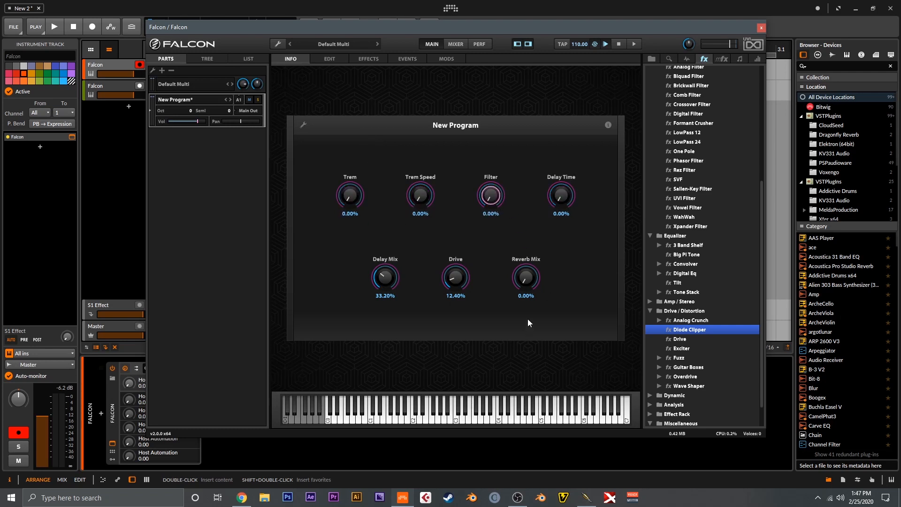
pyautogui.moveTo(384, 272); pyautogui.dragTo(419, 369)
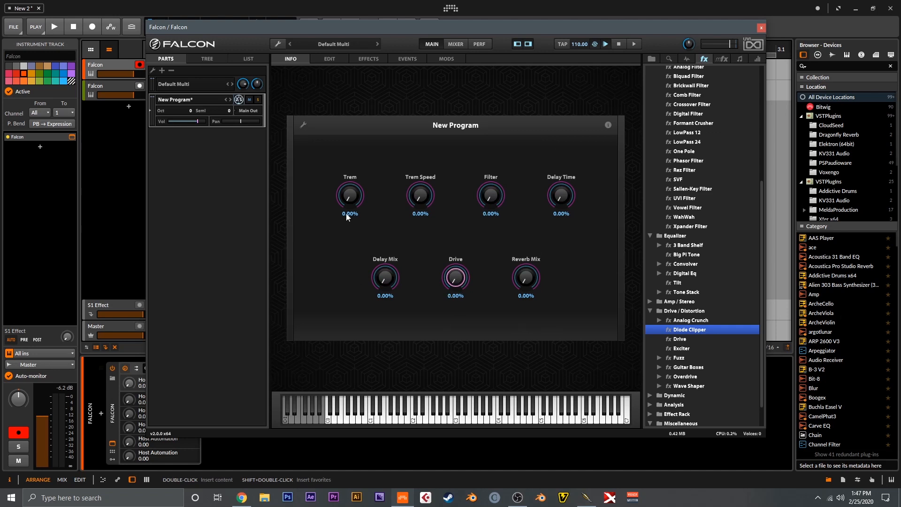
# Set the macros to Trem 60.40%, Trem Speed 74.80%, Filter 32.00% and Drive 30.80%
pyautogui.moveTo(460, 282); pyautogui.dragTo(452, 207)
pyautogui.moveTo(358, 202); pyautogui.dragTo(337, 155)
pyautogui.moveTo(418, 189); pyautogui.dragTo(416, 116)
pyautogui.moveTo(353, 192); pyautogui.dragTo(353, 181)
pyautogui.moveTo(421, 194); pyautogui.dragTo(421, 174)
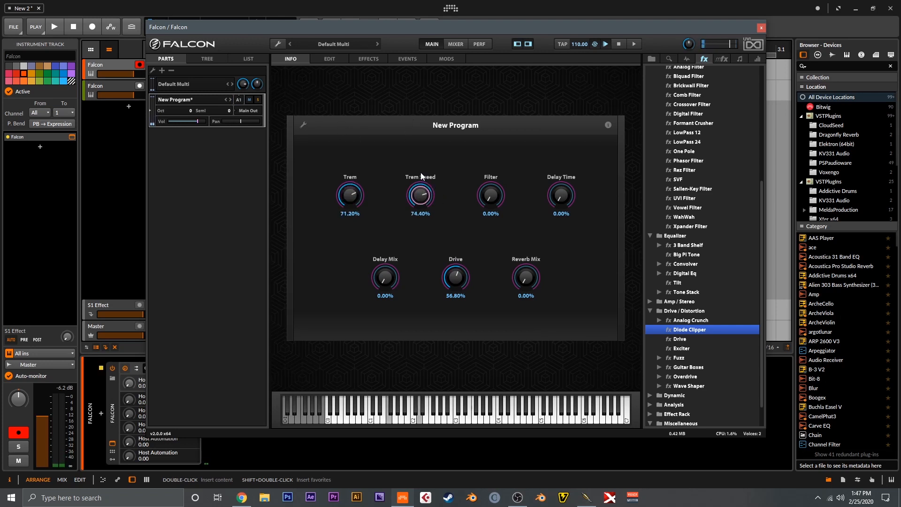
pyautogui.moveTo(353, 198); pyautogui.dragTo(360, 210)
pyautogui.moveTo(422, 197); pyautogui.dragTo(425, 208)
pyautogui.moveTo(493, 196); pyautogui.dragTo(484, 160)
pyautogui.moveTo(455, 277); pyautogui.dragTo(461, 302)
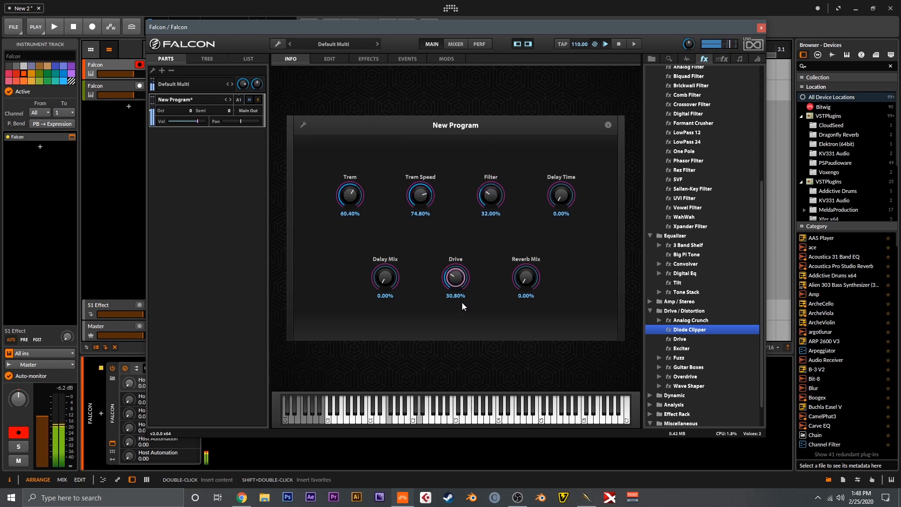
# Set the Delay Time macro to 62.00%, Delay Mix to 55.60% and Reverb Mix to 59.20%
pyautogui.moveTo(563, 204); pyautogui.dragTo(559, 152)
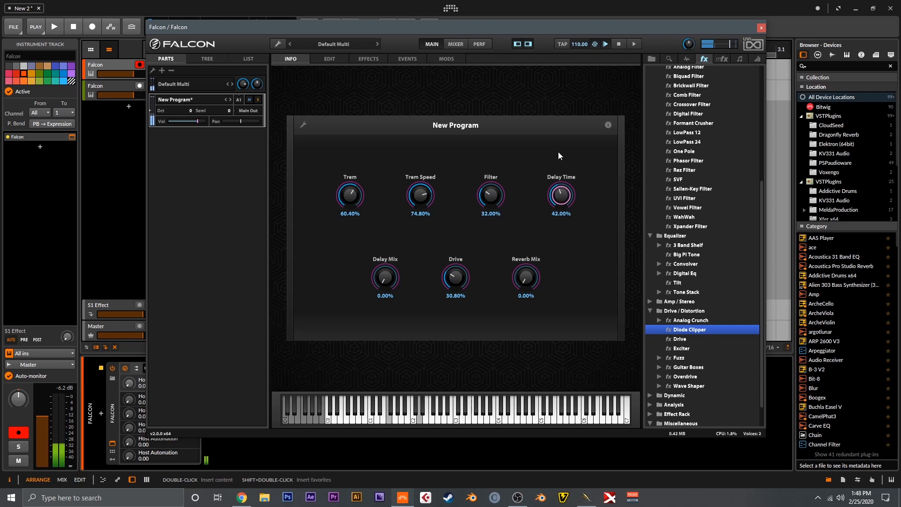
pyautogui.moveTo(385, 277); pyautogui.dragTo(389, 212)
pyautogui.moveTo(560, 197); pyautogui.dragTo(554, 179)
pyautogui.moveTo(530, 274); pyautogui.dragTo(519, 205)
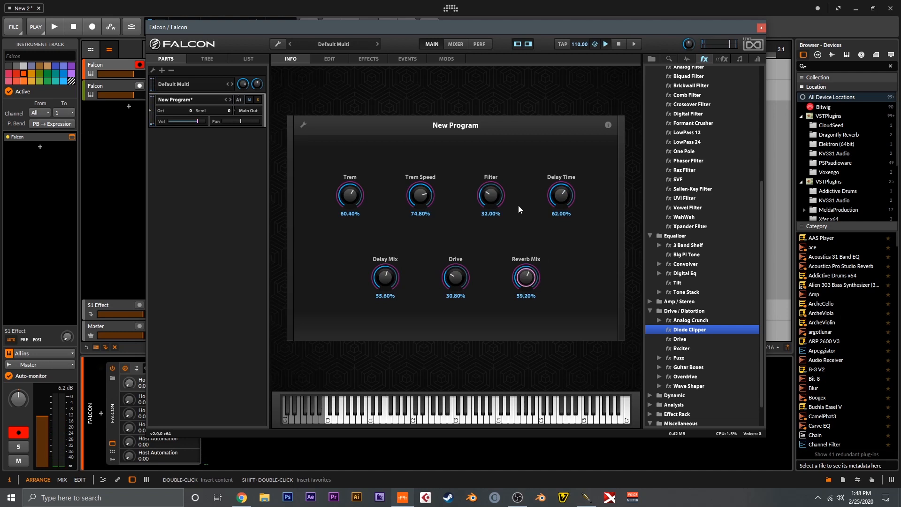